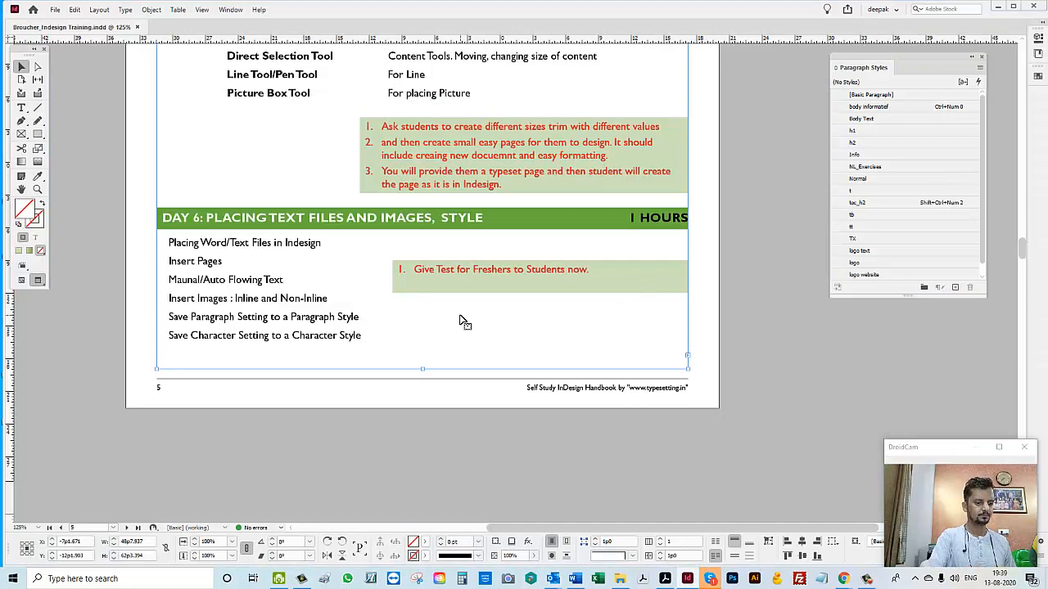
- Create a new 51p0 × 66p0 document with a primary text frame and show it in Normal view mode
key(ctrl+n)
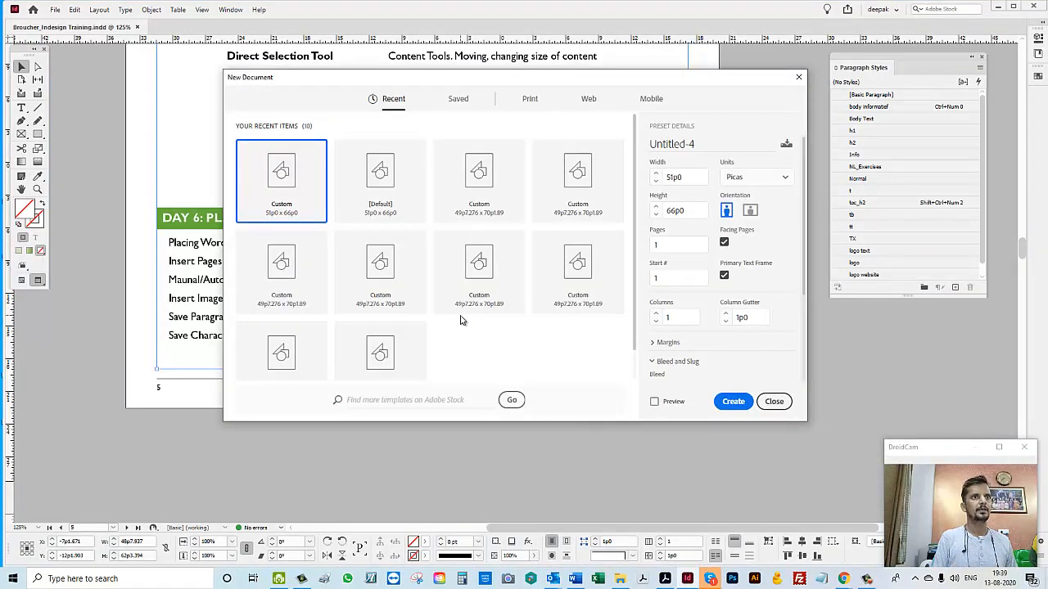
key(Return)
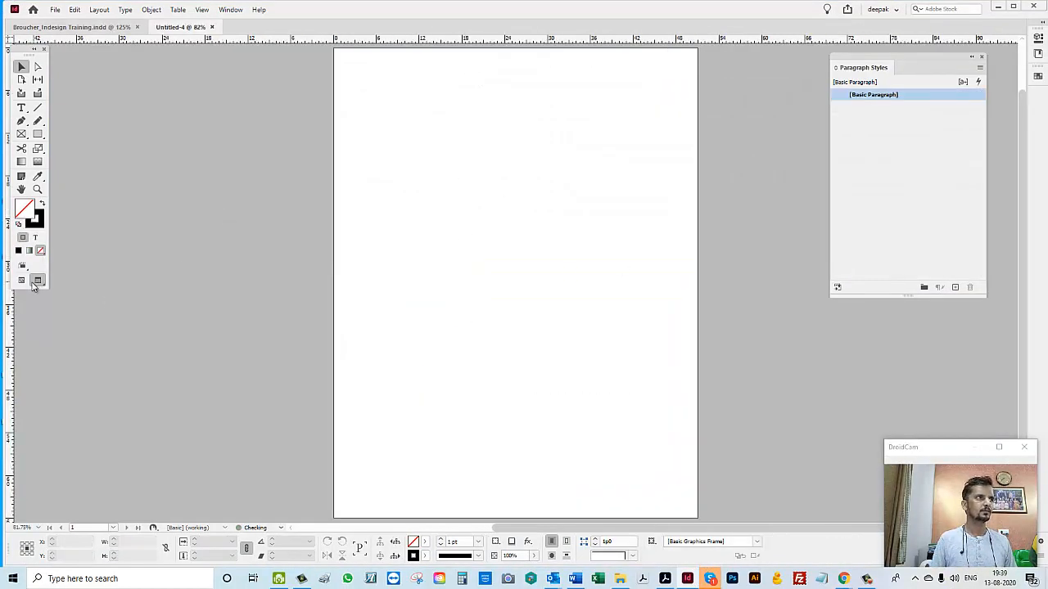
click(23, 281)
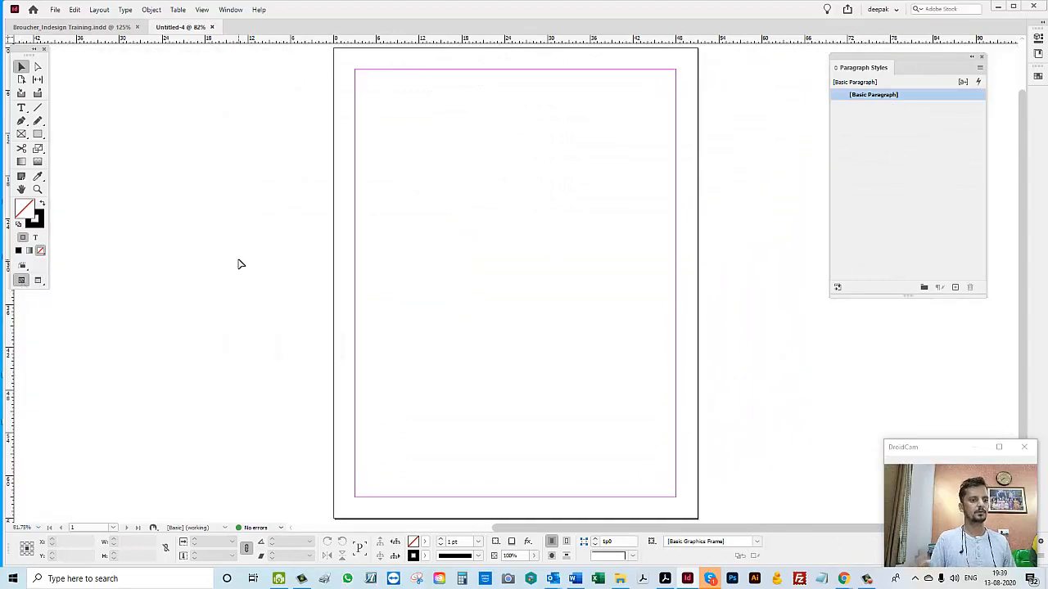
- Move the Paragraph Styles panel away from the page and place the text insertion point in the primary text frame
click(421, 164)
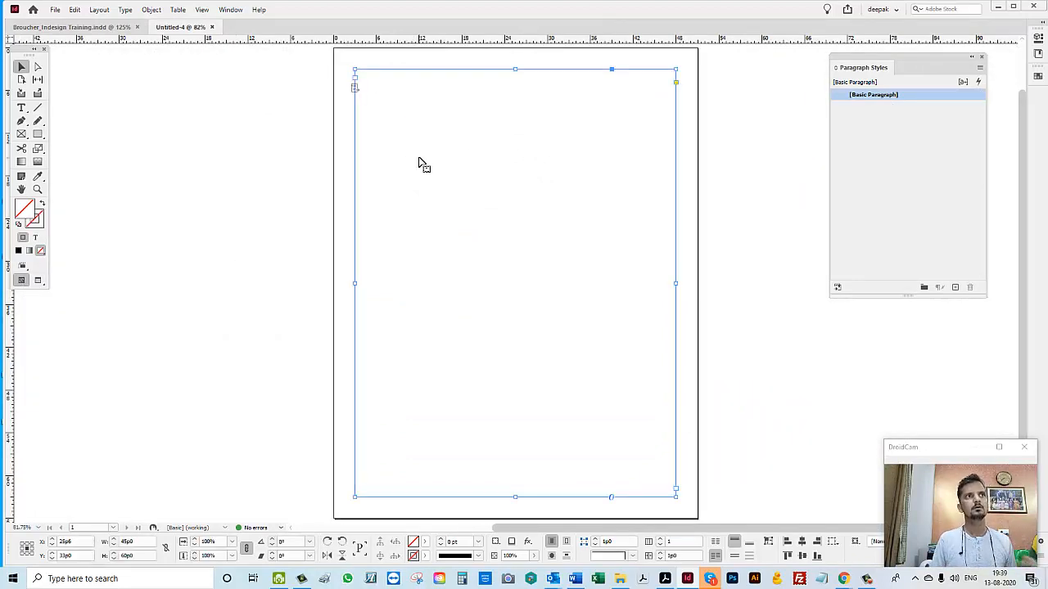
click(243, 227)
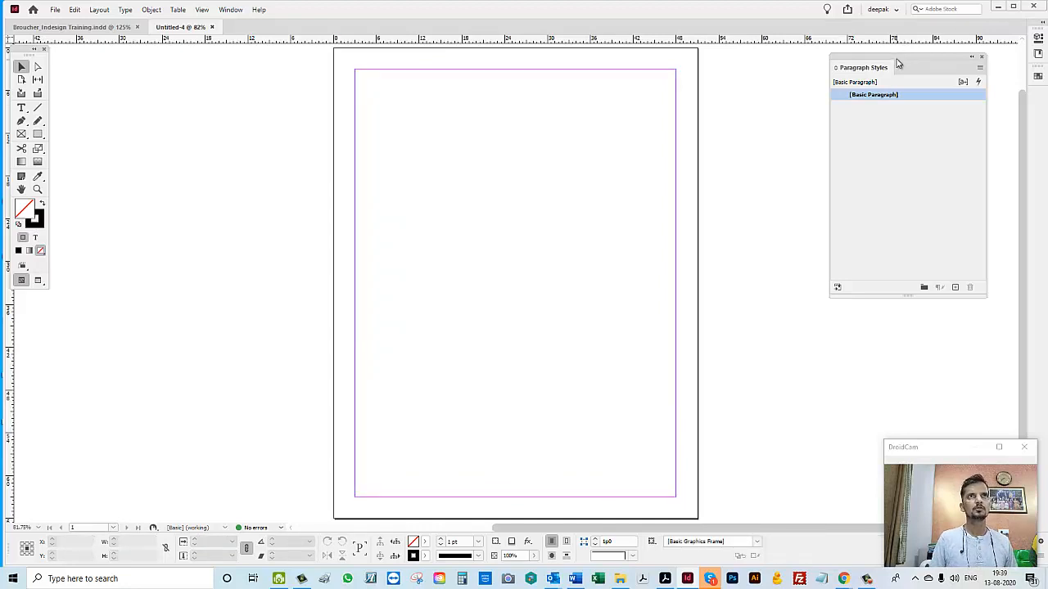
drag(897, 64, 921, 67)
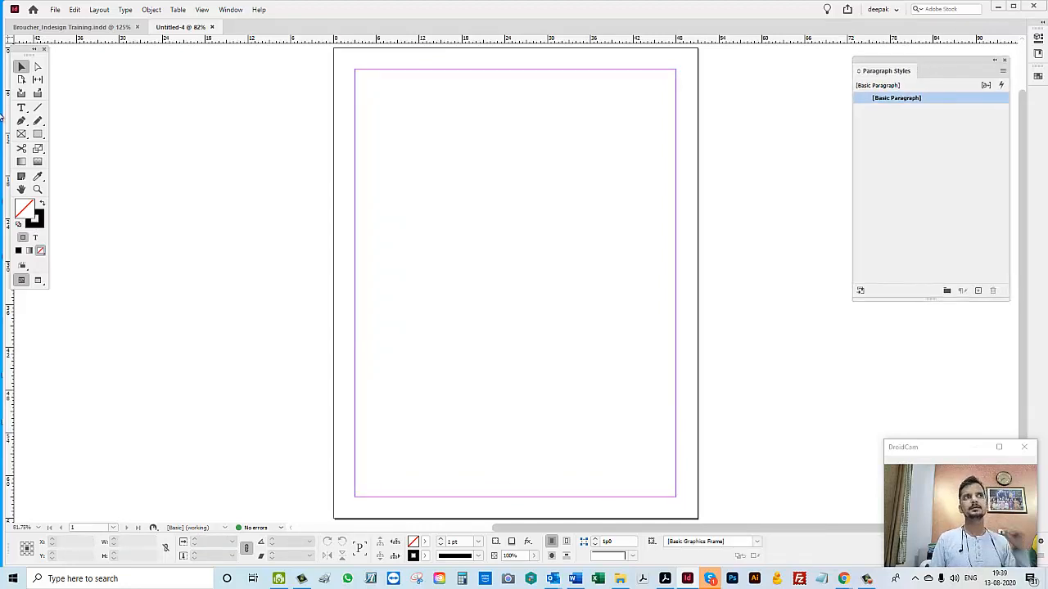
click(27, 112)
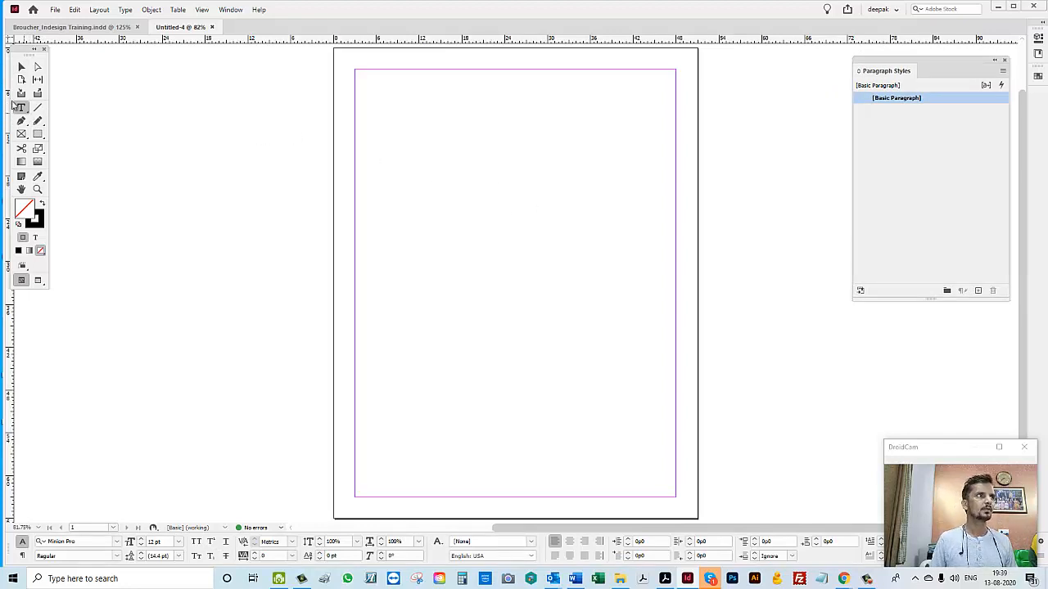
click(475, 124)
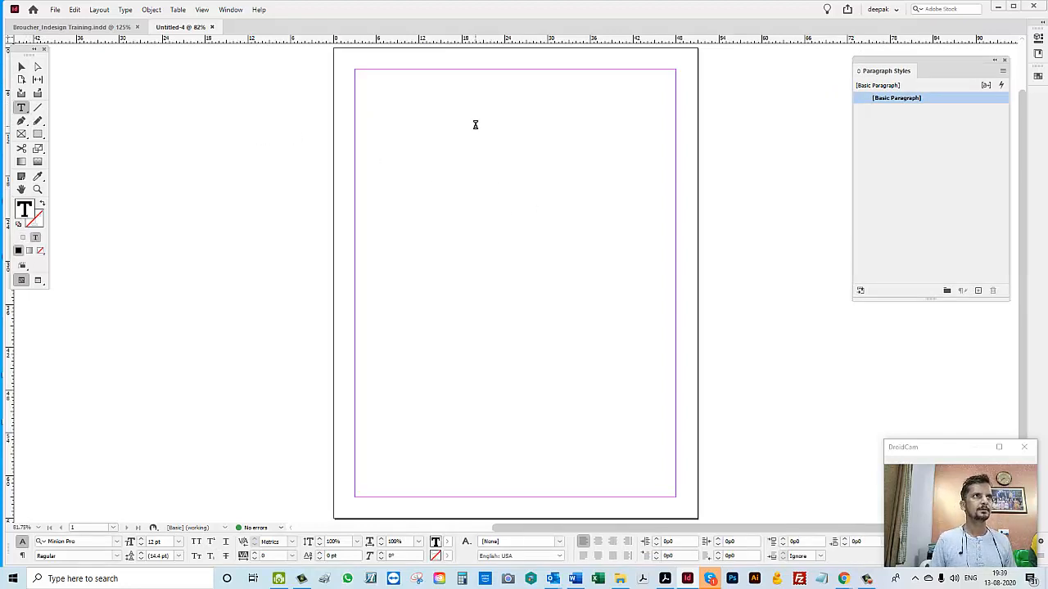
- Place Mikas Magic Market 04 KORR.docx from the Desktop into the text frame with Show Import Options turned off
click(55, 9)
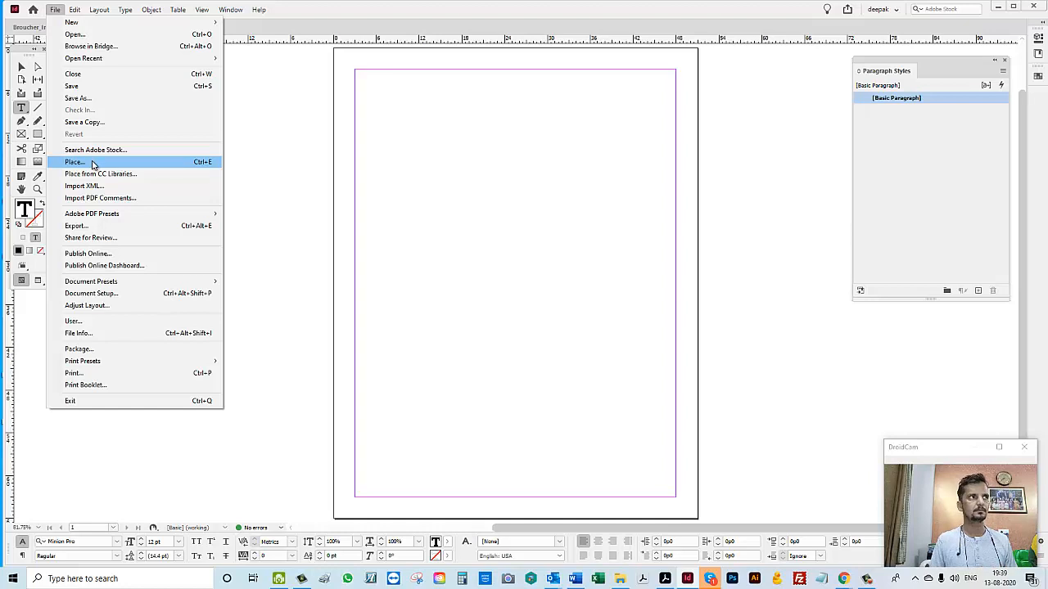
click(92, 165)
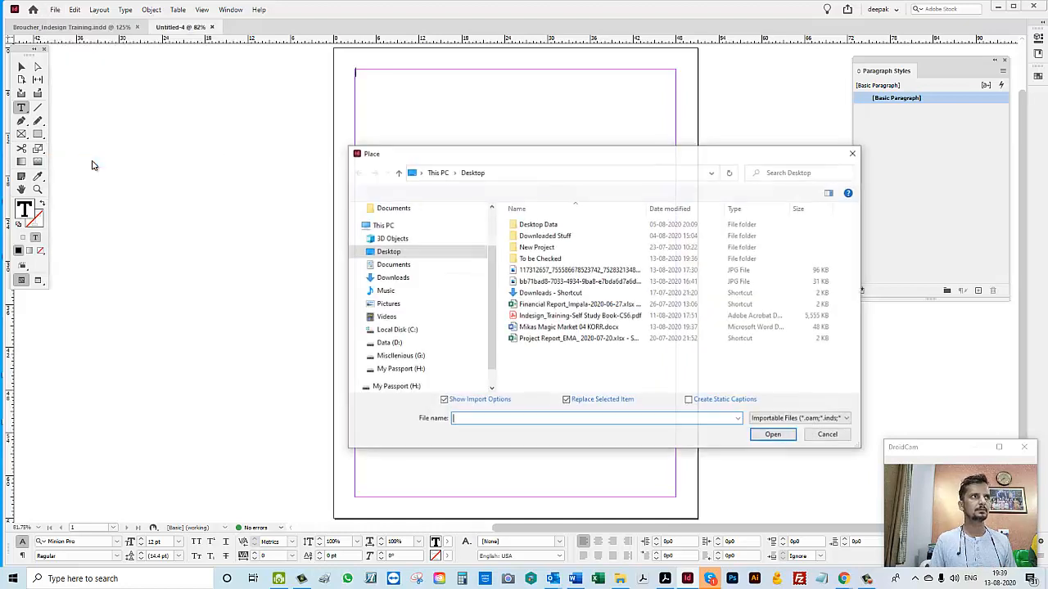
click(536, 329)
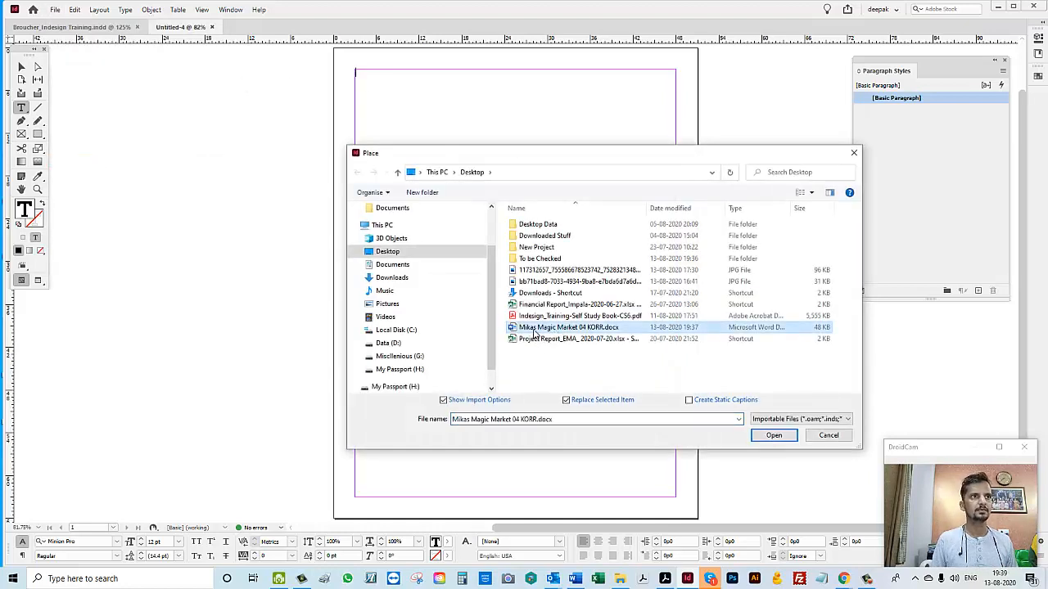
click(470, 404)
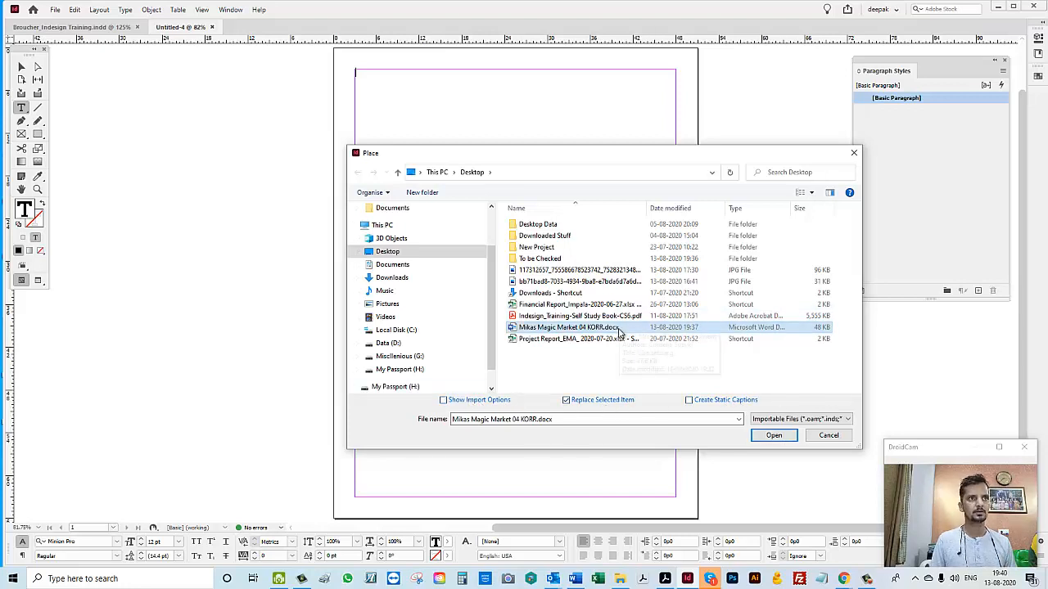
click(776, 436)
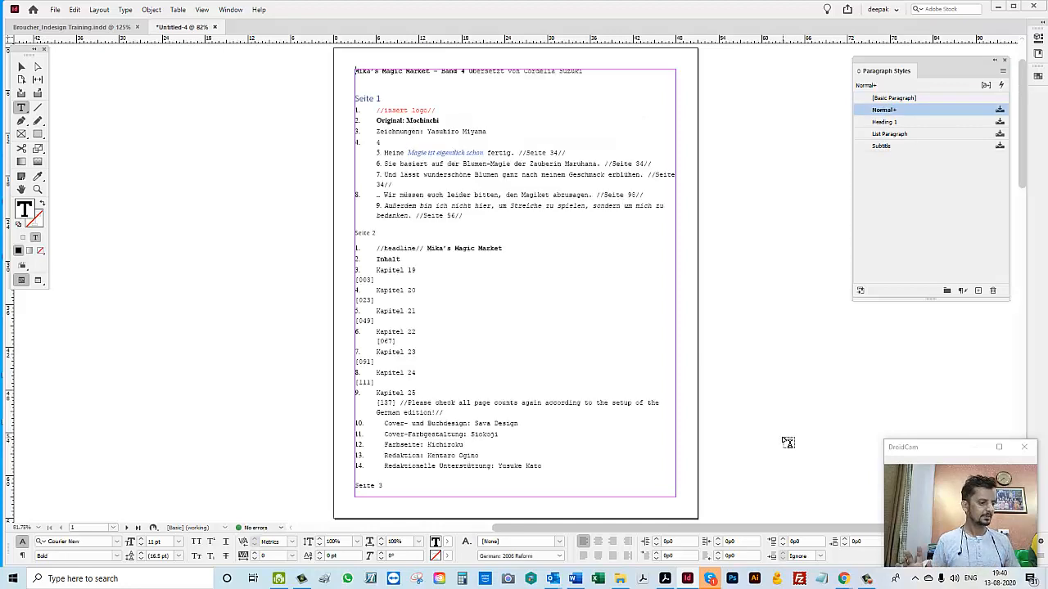
- Undo the placement of the Word file, including the imported text and its paragraph styles
key(ctrl+z)
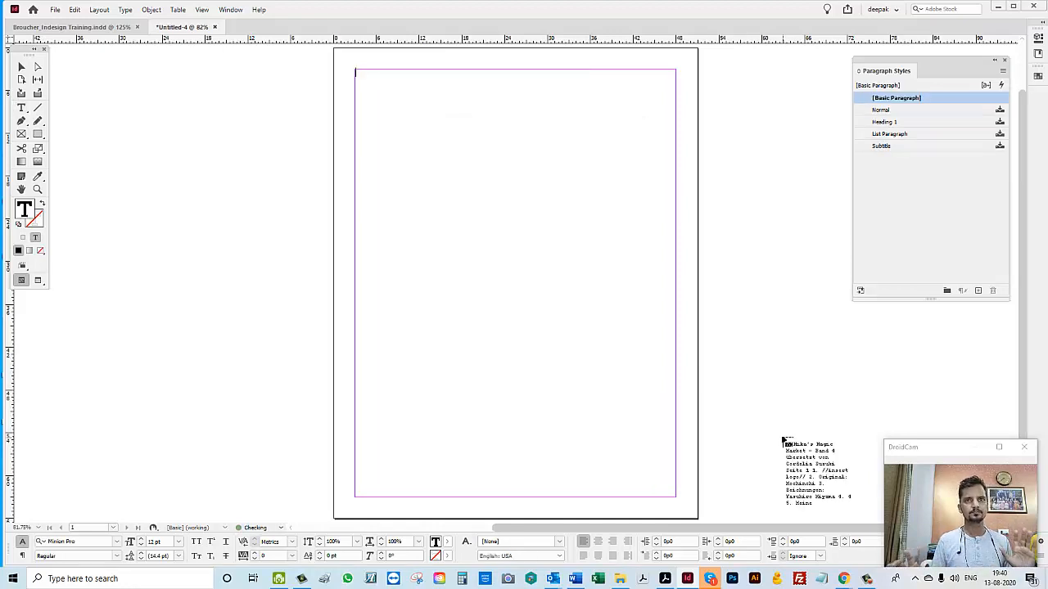
key(ctrl+z)
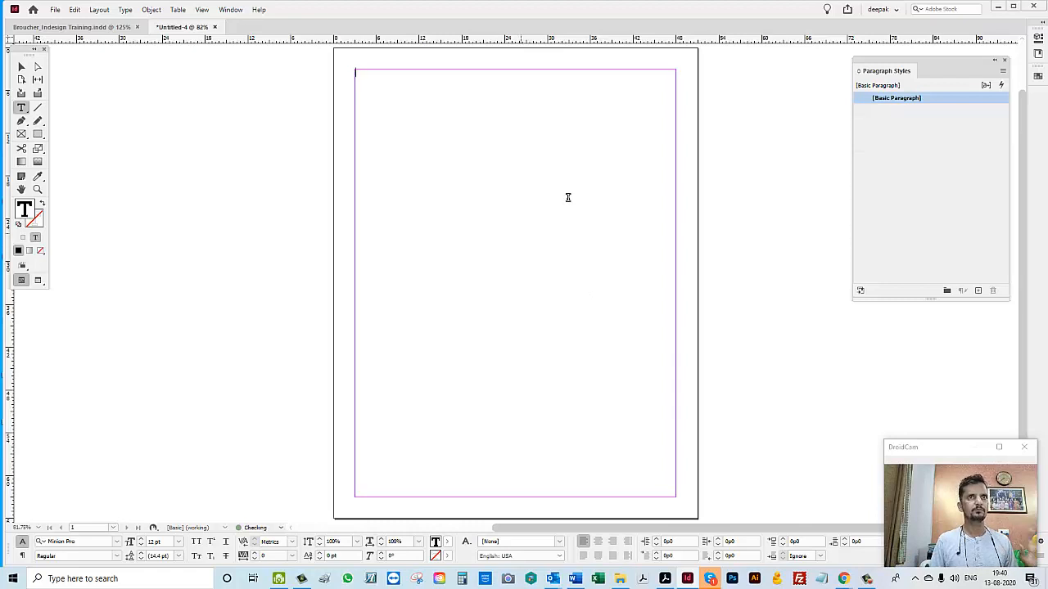
key(ctrl+z)
- Close and reopen the Paragraph Styles panel, then make it shorter and slightly wider beside the page
drag(889, 72, 796, 103)
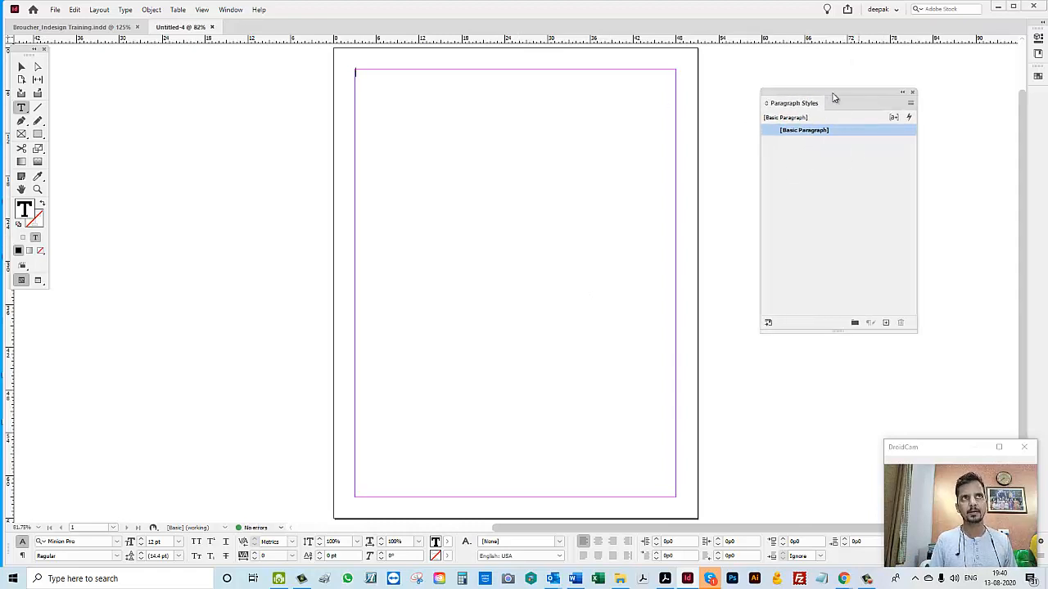
click(912, 92)
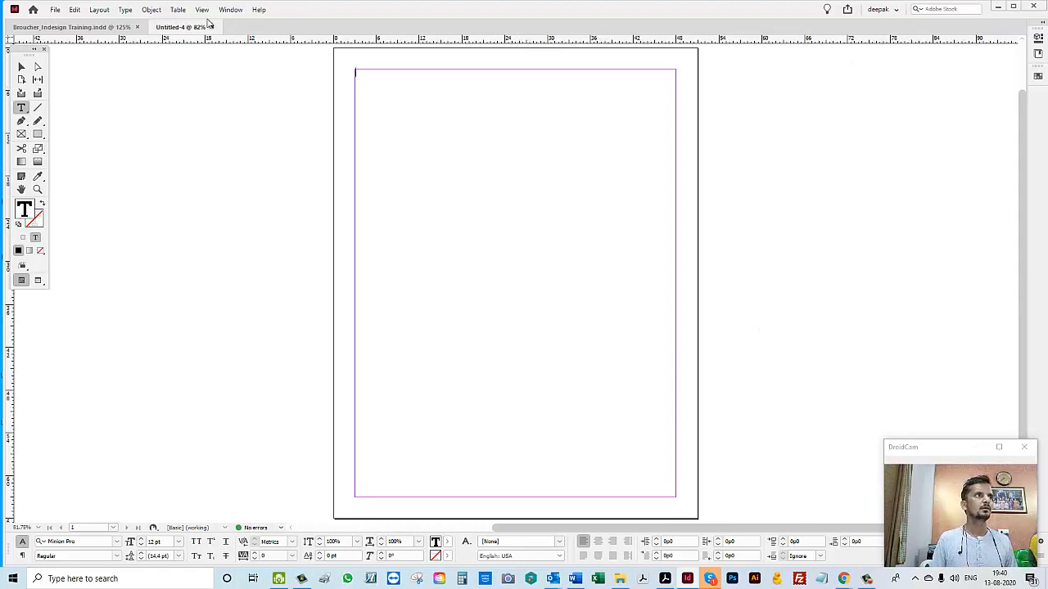
click(233, 9)
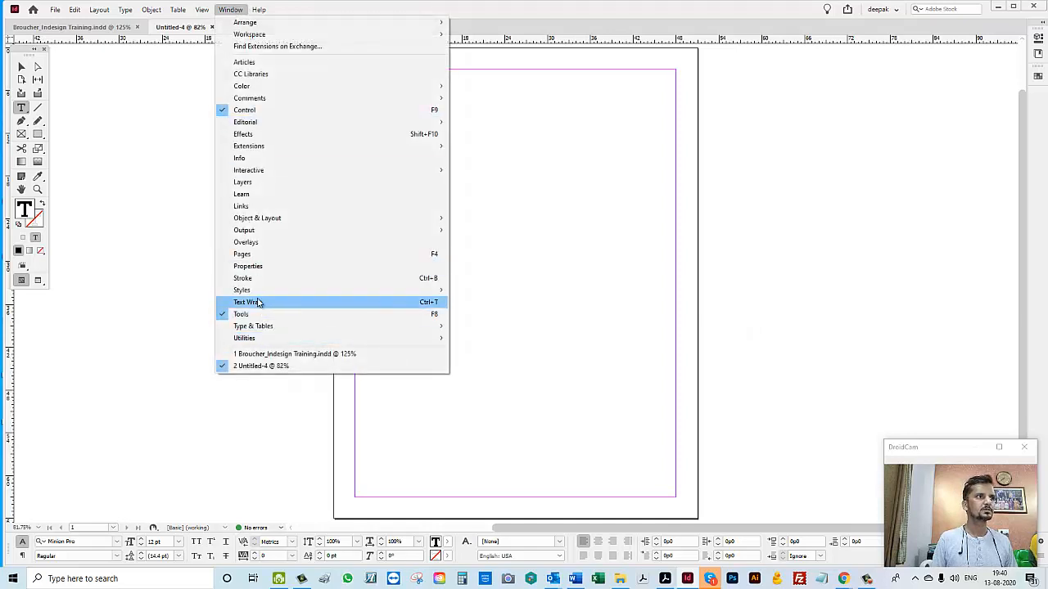
mouse_move(245, 290)
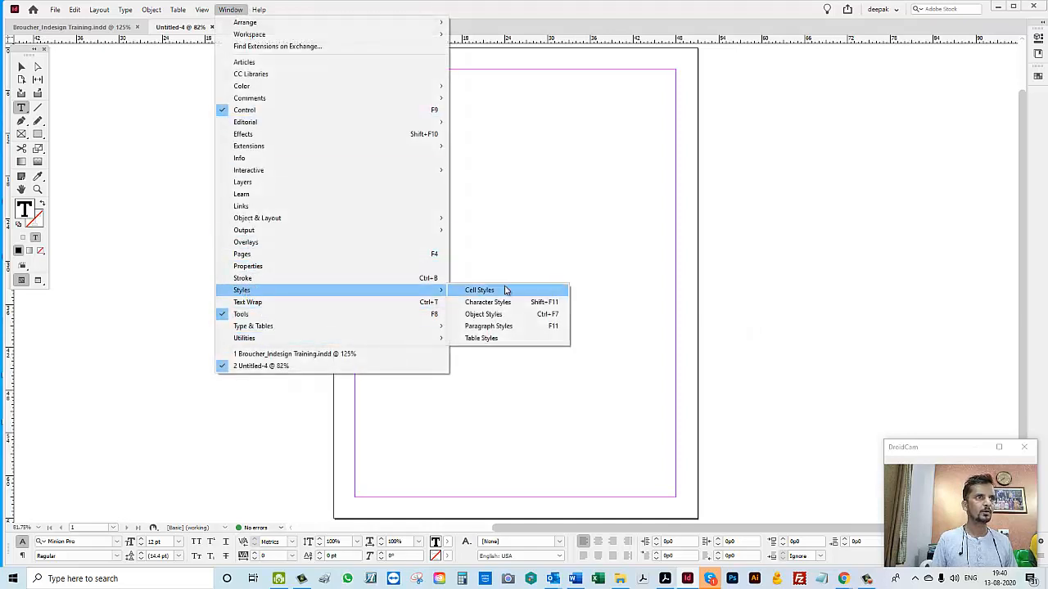
click(484, 328)
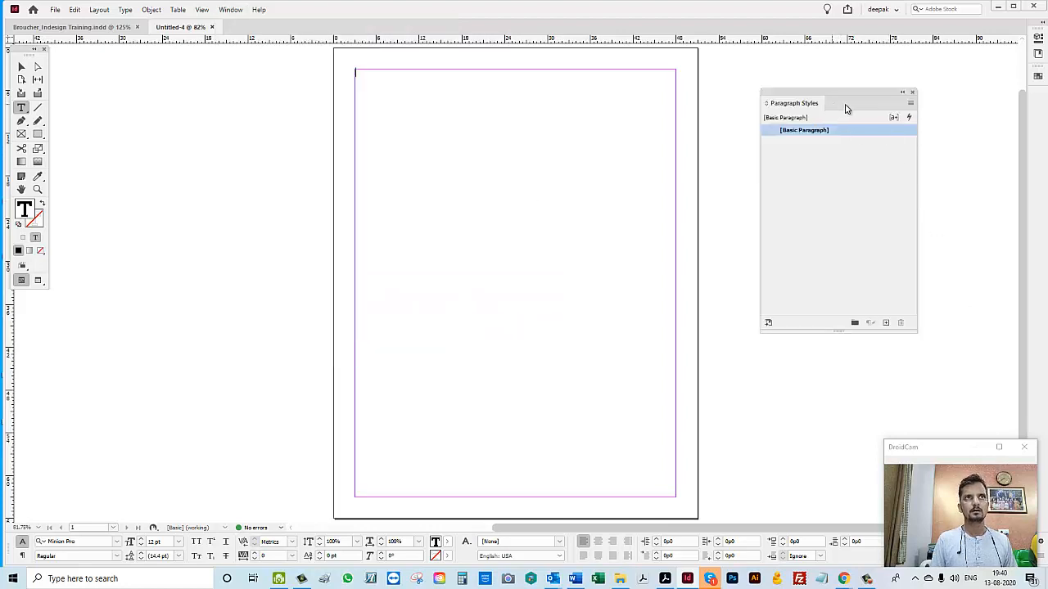
drag(847, 109, 881, 74)
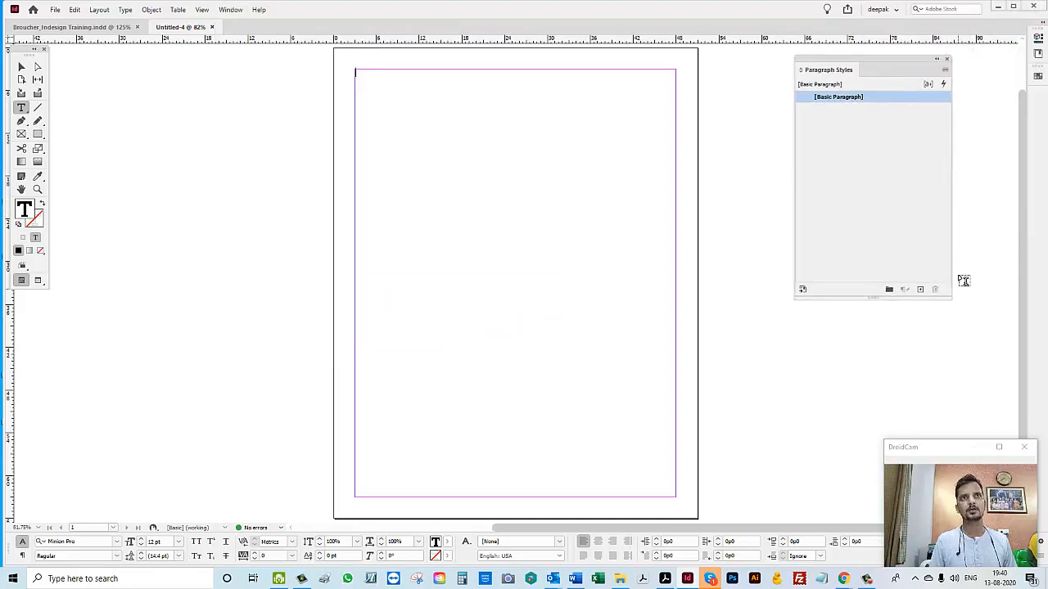
drag(950, 299, 975, 179)
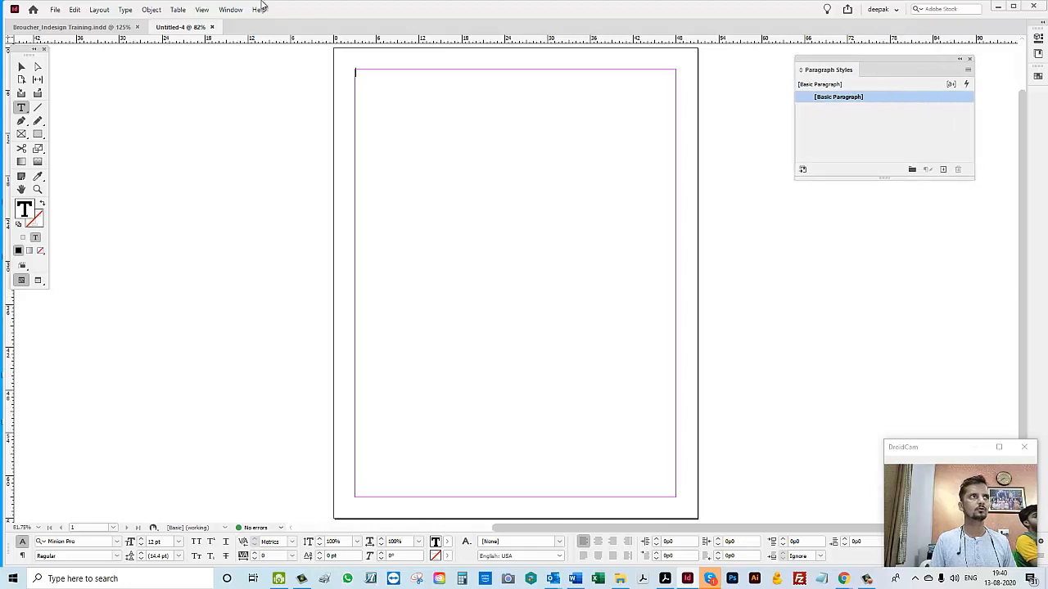
- Show the Character Styles panel, shorten it, and dock it directly beneath the Paragraph Styles panel
click(230, 10)
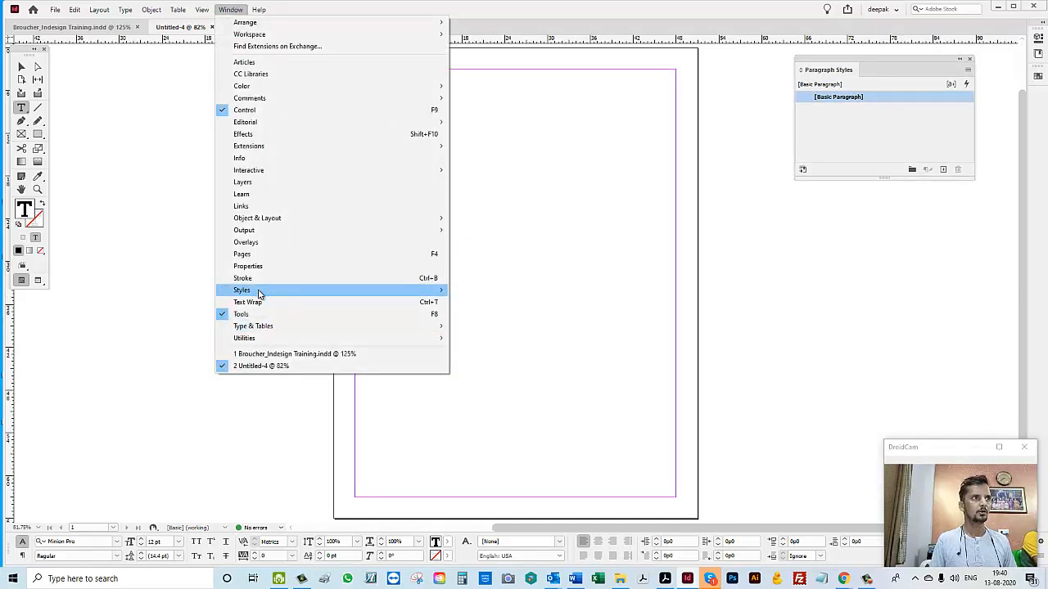
mouse_move(258, 293)
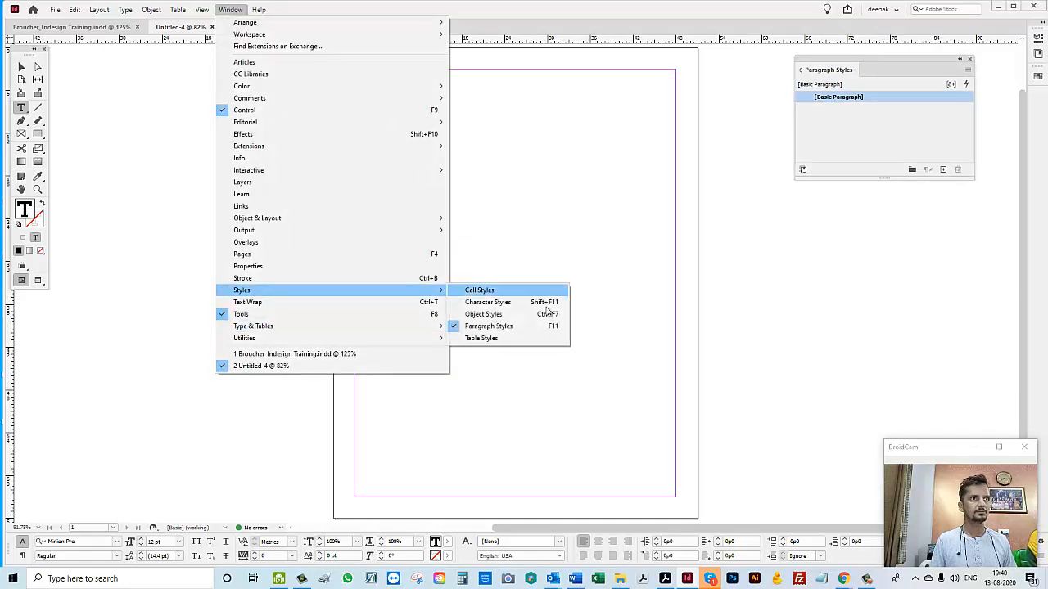
click(485, 305)
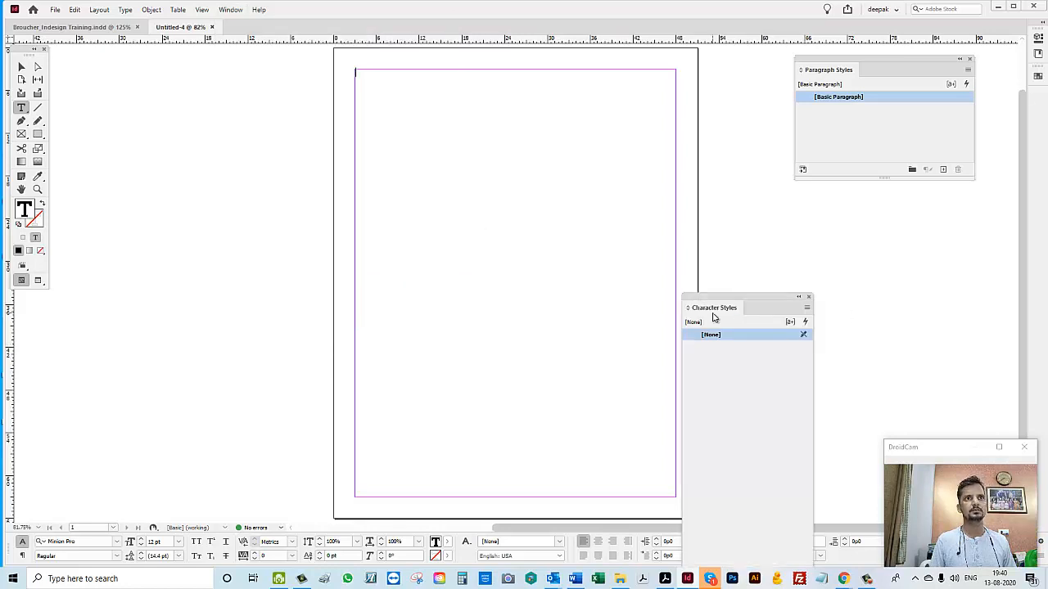
drag(712, 318, 679, 182)
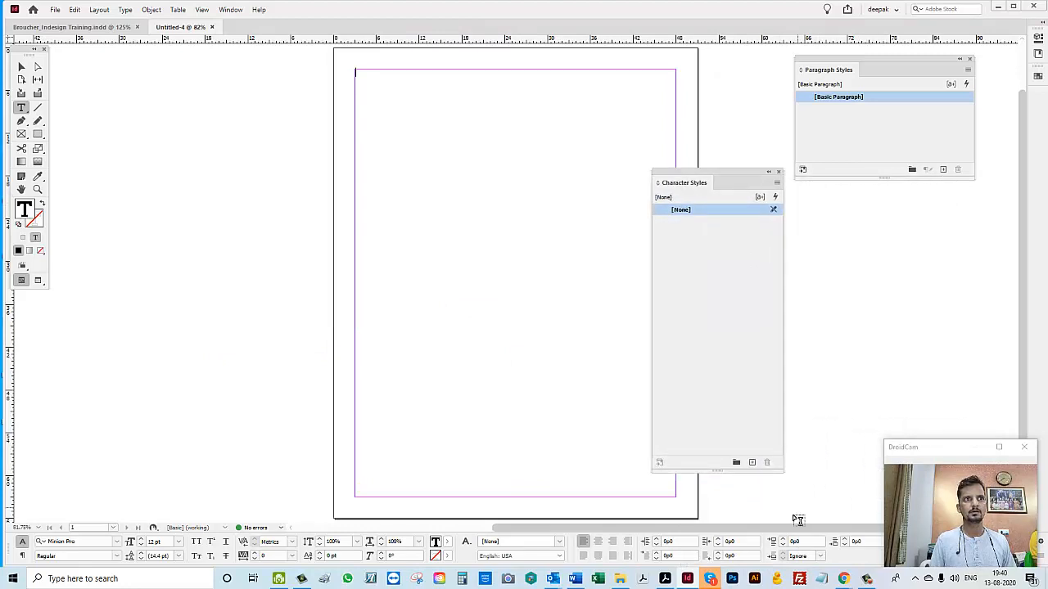
drag(778, 468, 804, 273)
drag(685, 184, 831, 173)
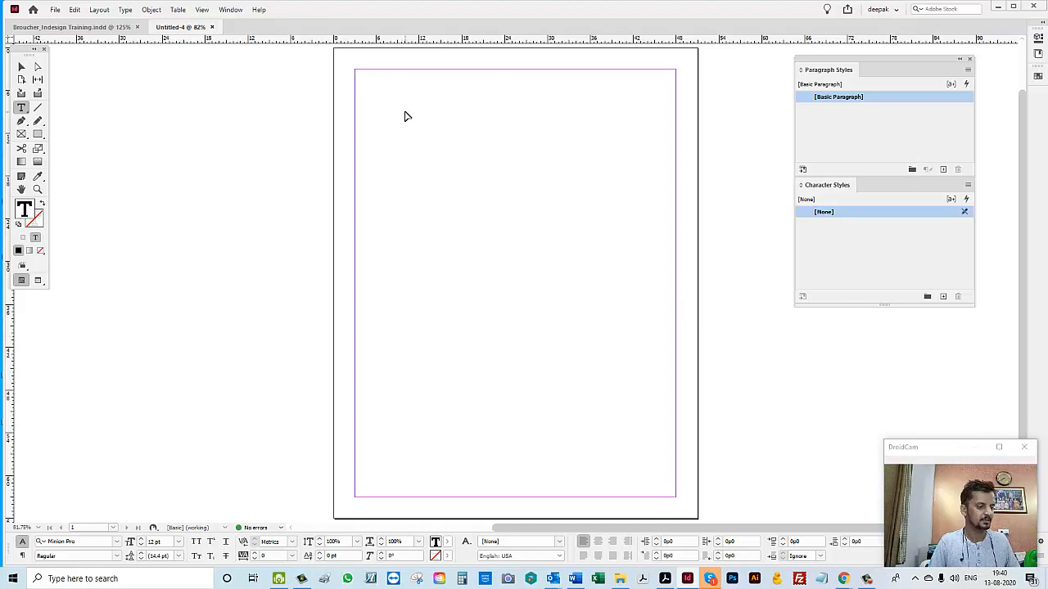
- Place Mikas Magic Market 04 KORR.docx into the empty primary text frame without showing import options
key(ctrl+d)
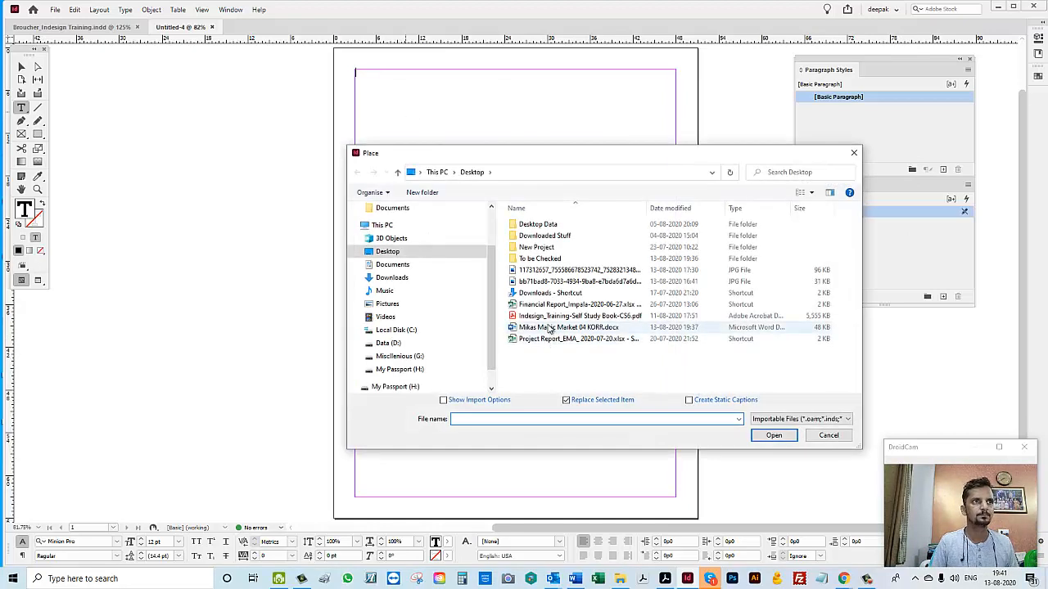
click(565, 328)
drag(619, 165, 570, 142)
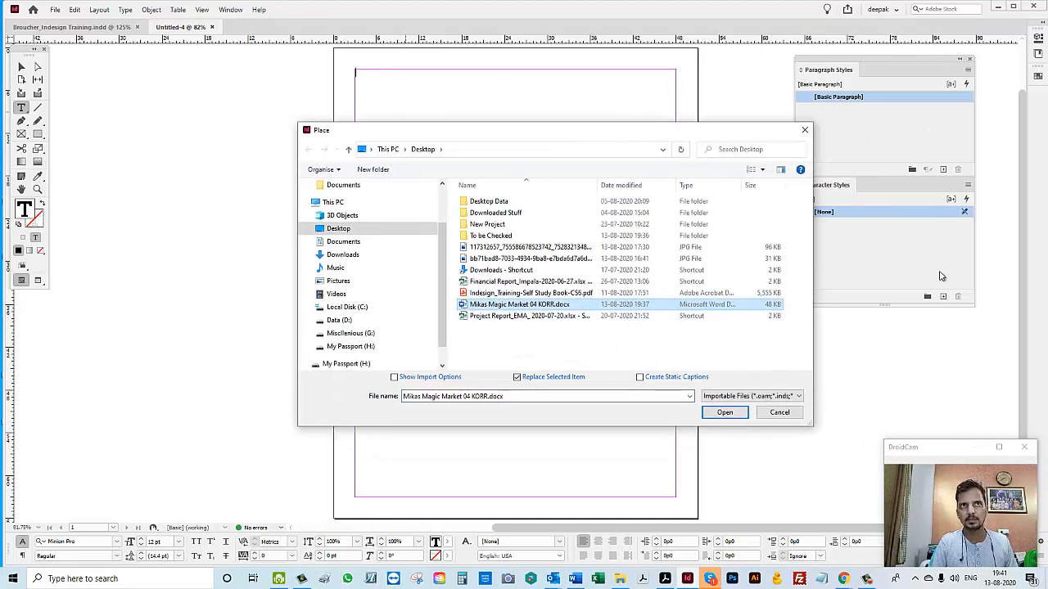
click(727, 413)
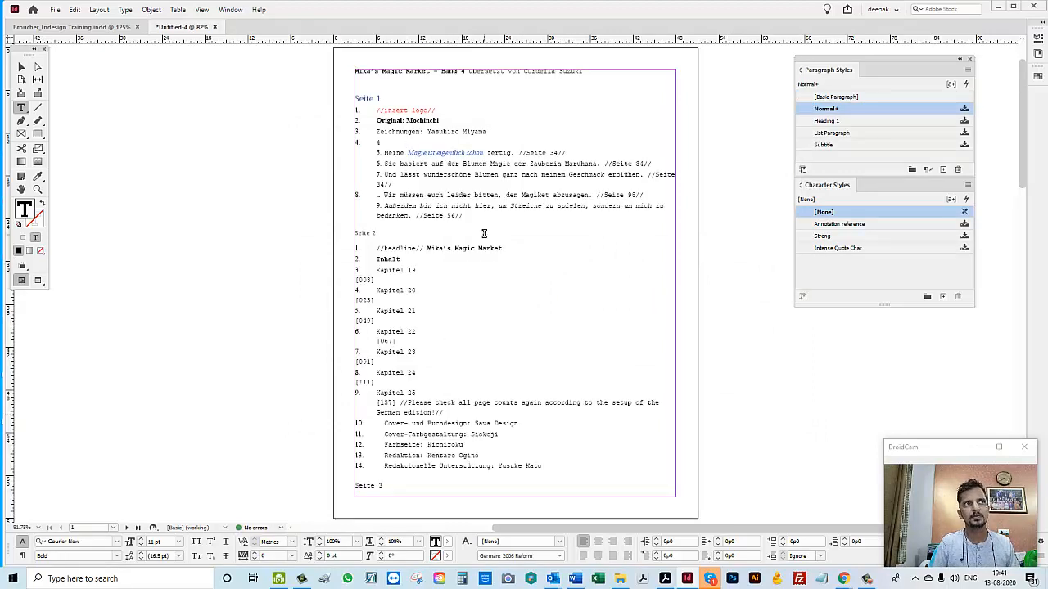
- Check which paragraph styles are applied to the "Seite 2" line, list item 6 and the "Seite 1" heading
click(484, 233)
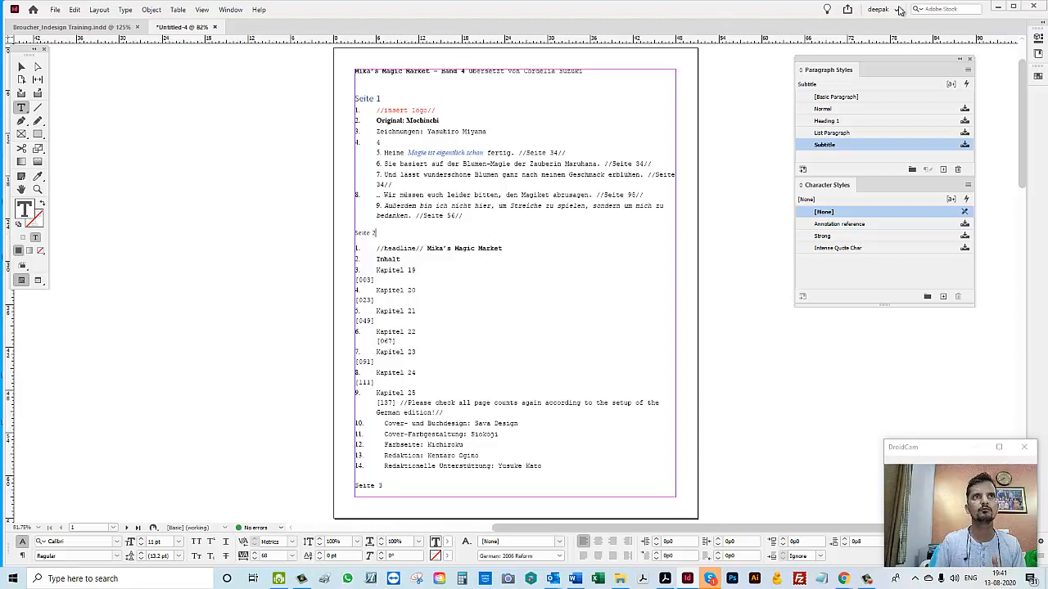
drag(514, 164, 598, 164)
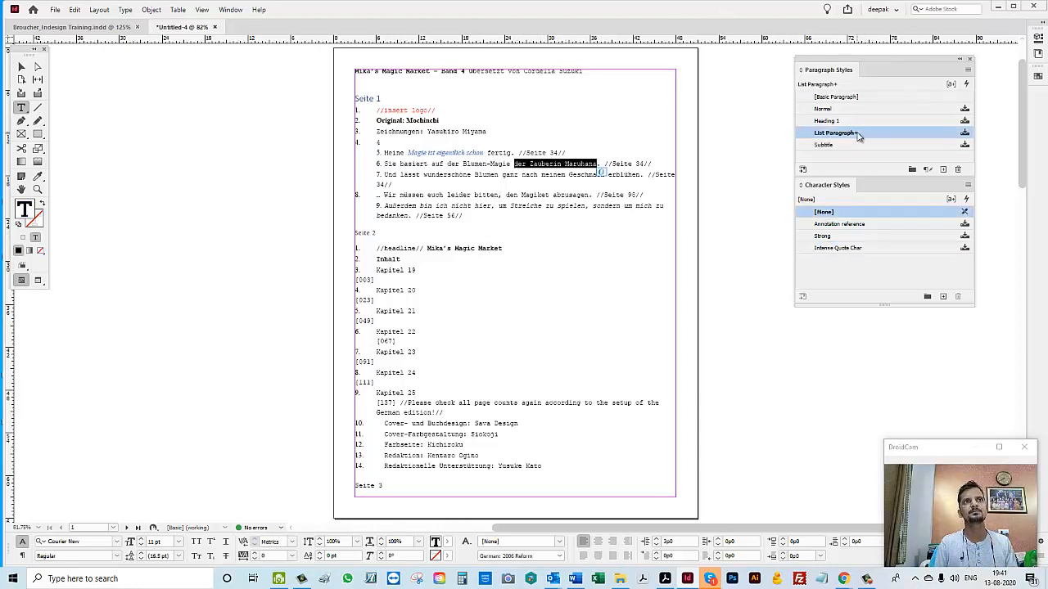
click(392, 98)
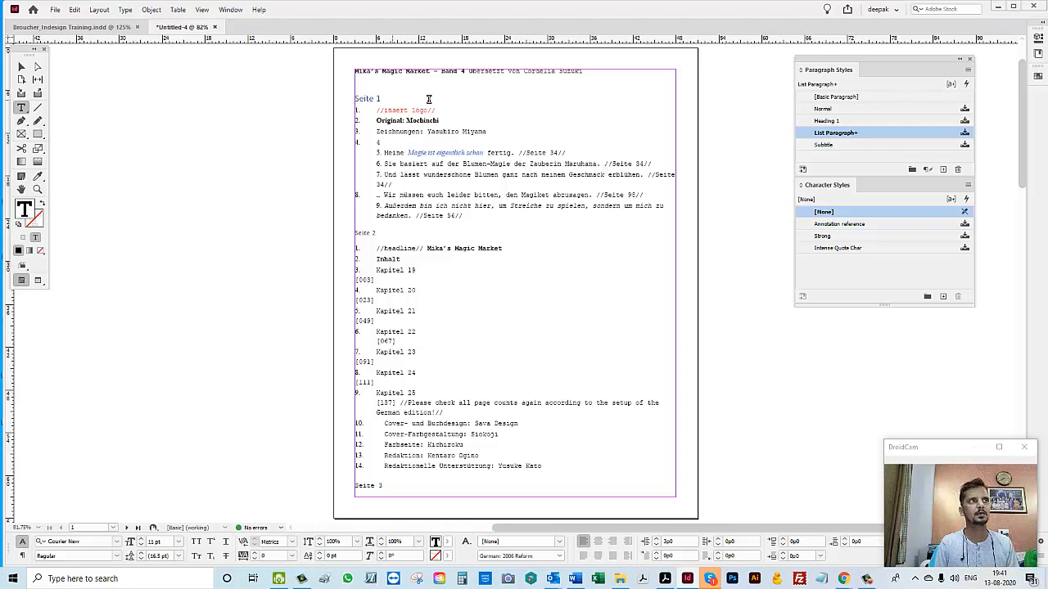
- Switch to the Windows desktop and open Mikas Magic Market 04 KORR.docx in Word
click(999, 6)
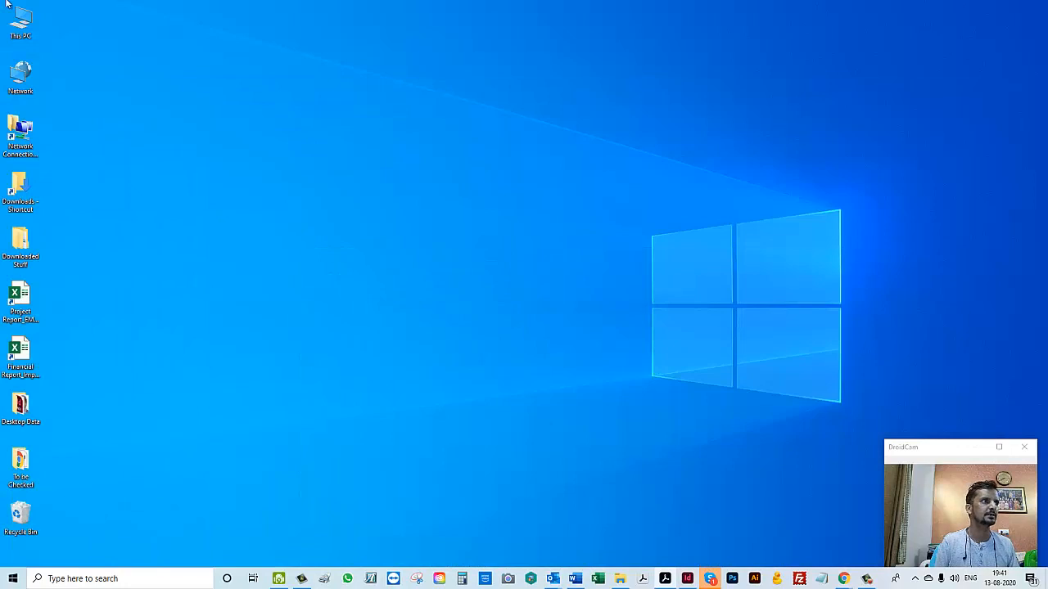
double_click(228, 27)
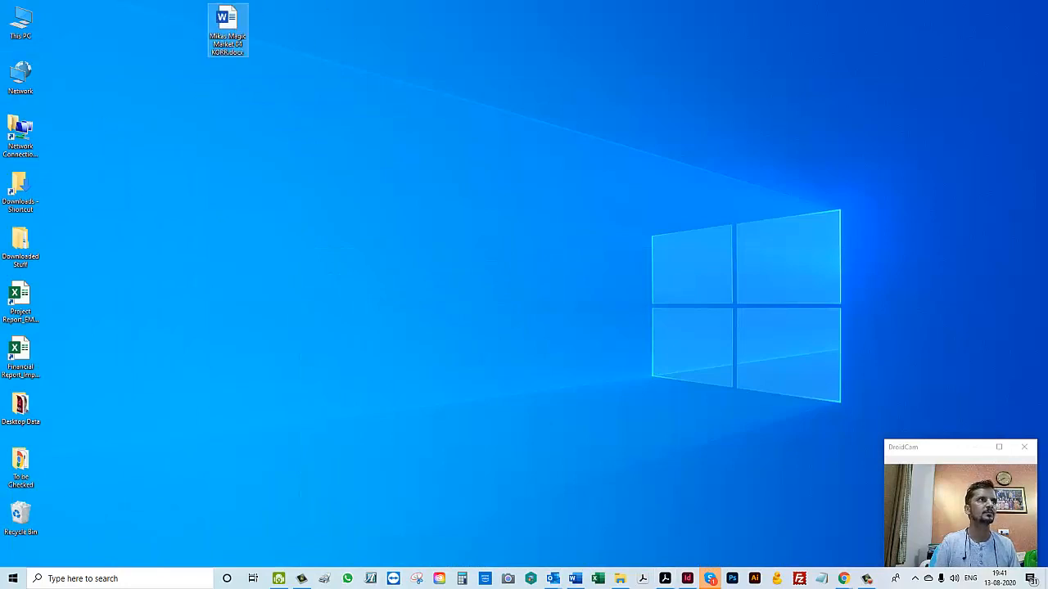
- Open Mikas Magic Market 04 KORR.docx in Word and check the styles of the title line and the "Seite 1" heading
drag(235, 33, 72, 38)
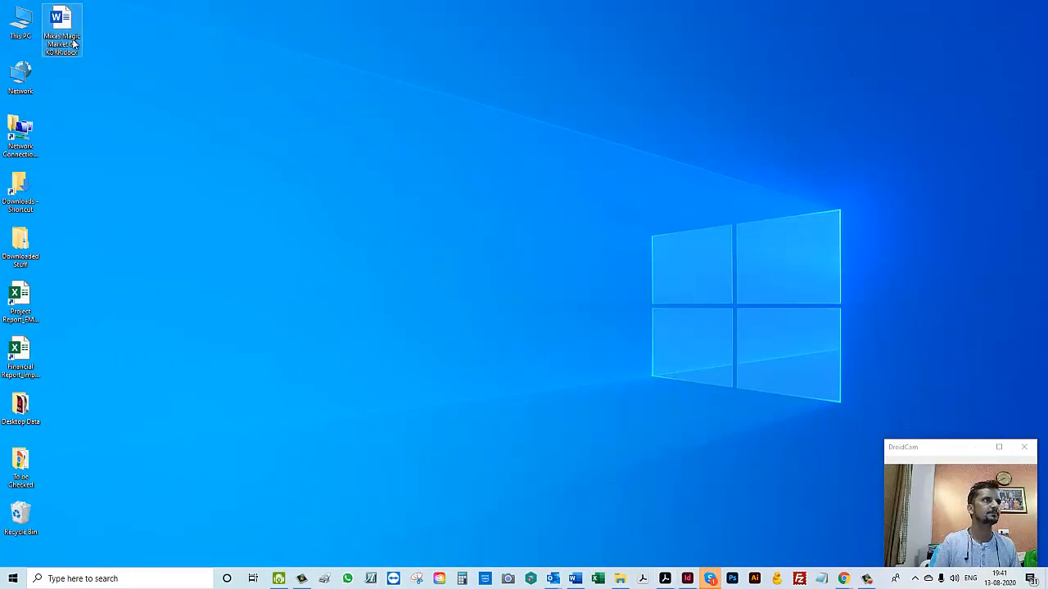
double_click(63, 37)
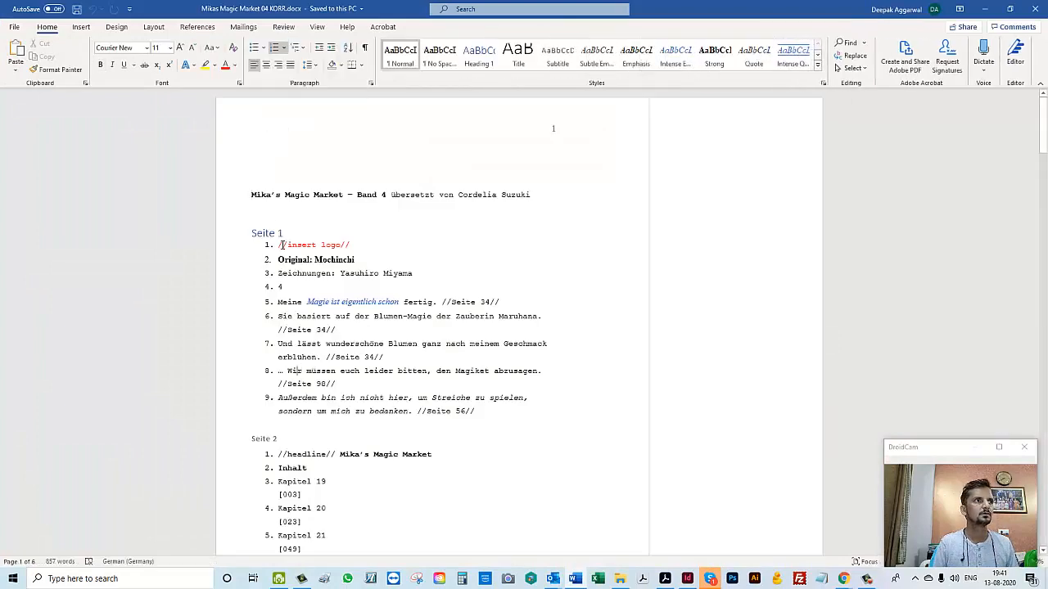
click(509, 198)
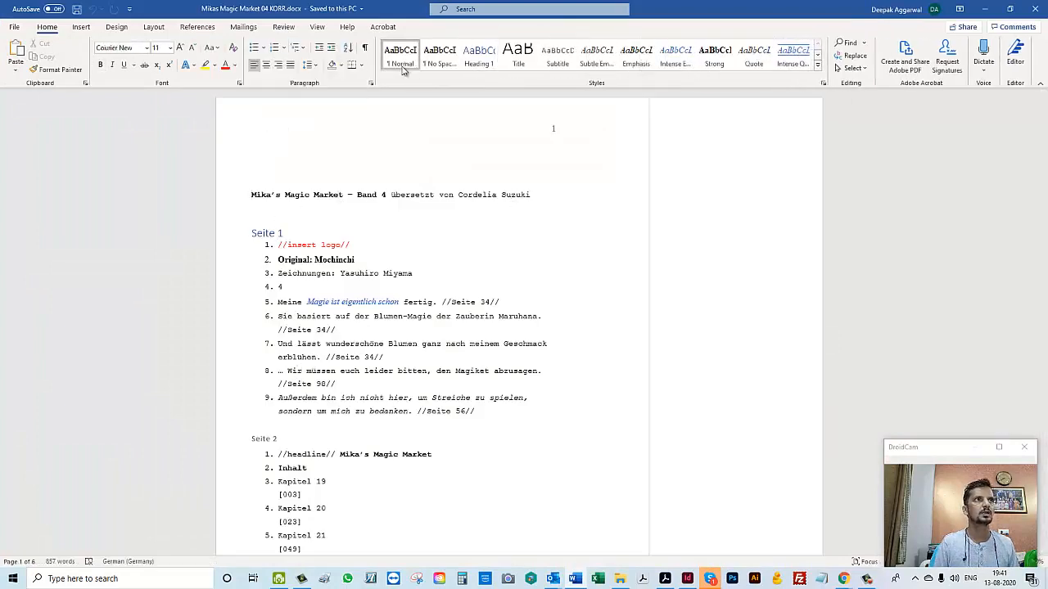
click(288, 231)
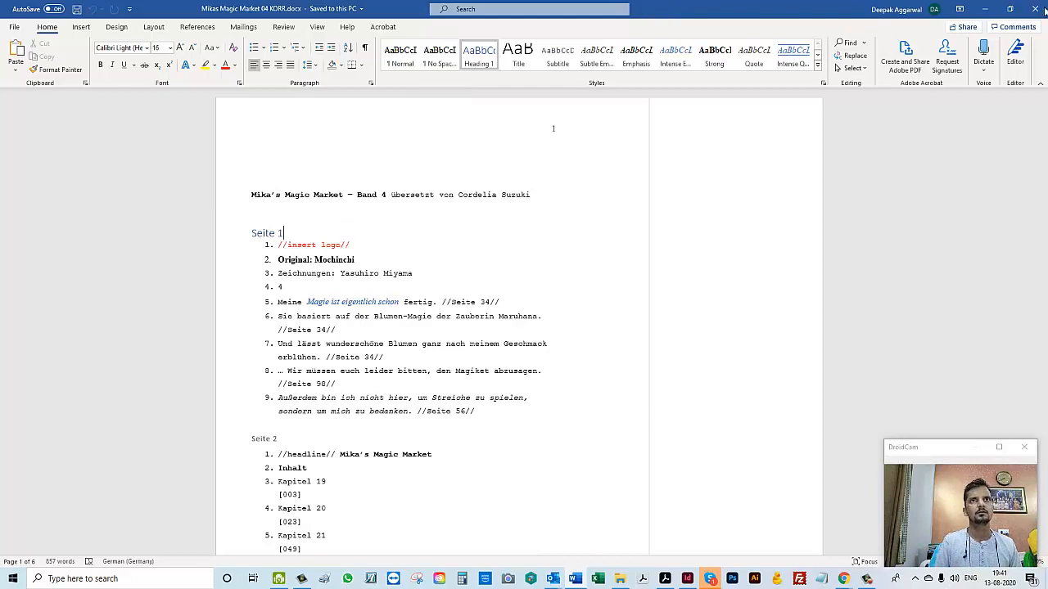
- Close the document, minimize Word and switch back to the Untitled-4 document in InDesign
click(645, 275)
key(ctrl+w)
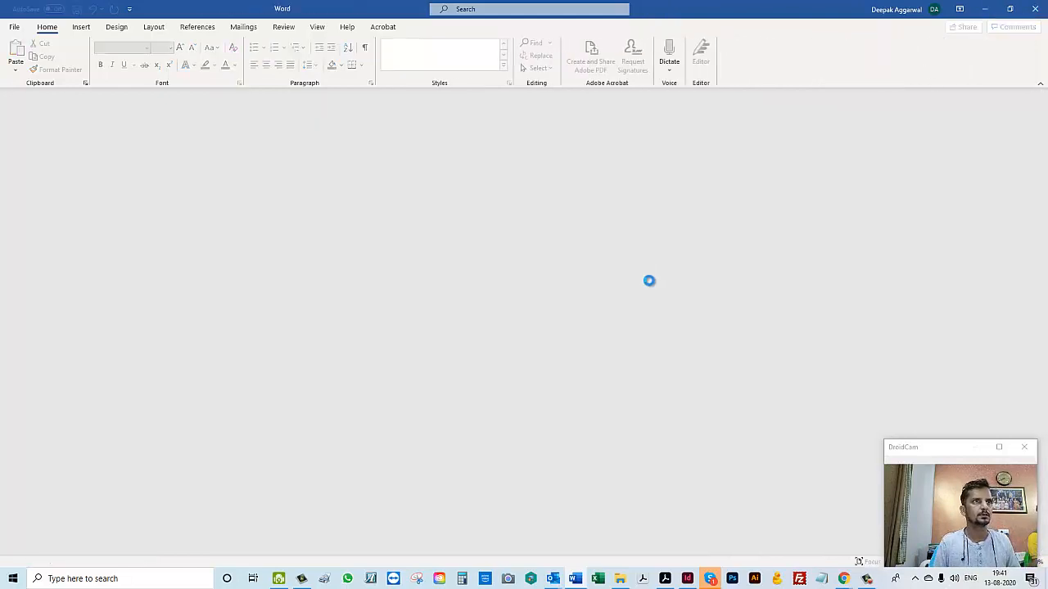
click(984, 9)
key(alt+Tab)
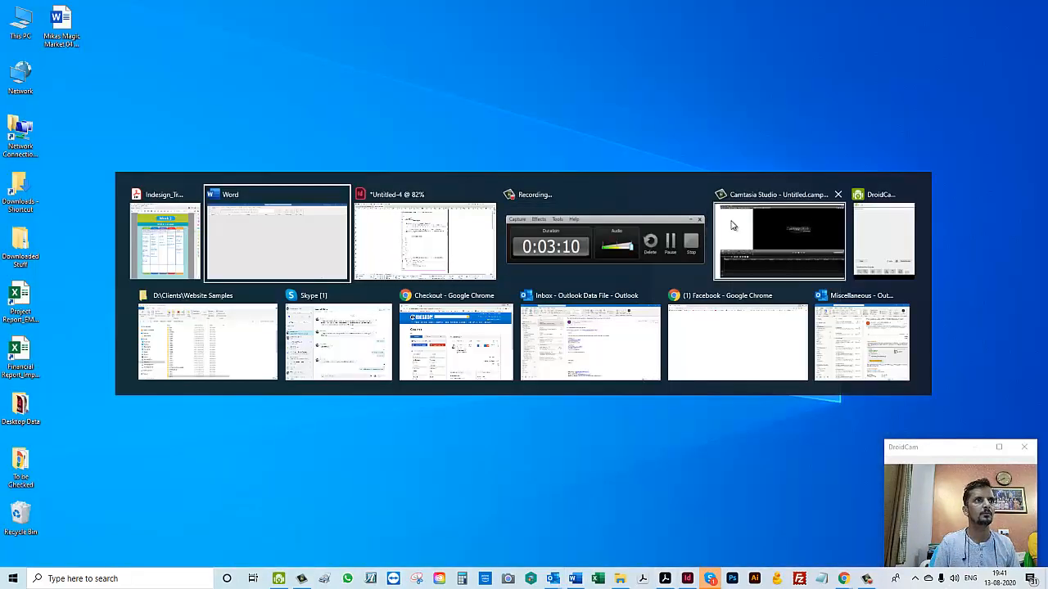
key(alt+Tab)
- Check the paragraph and character styles of the word "wunderschöne" in list item 7 and of the title line
double_click(440, 178)
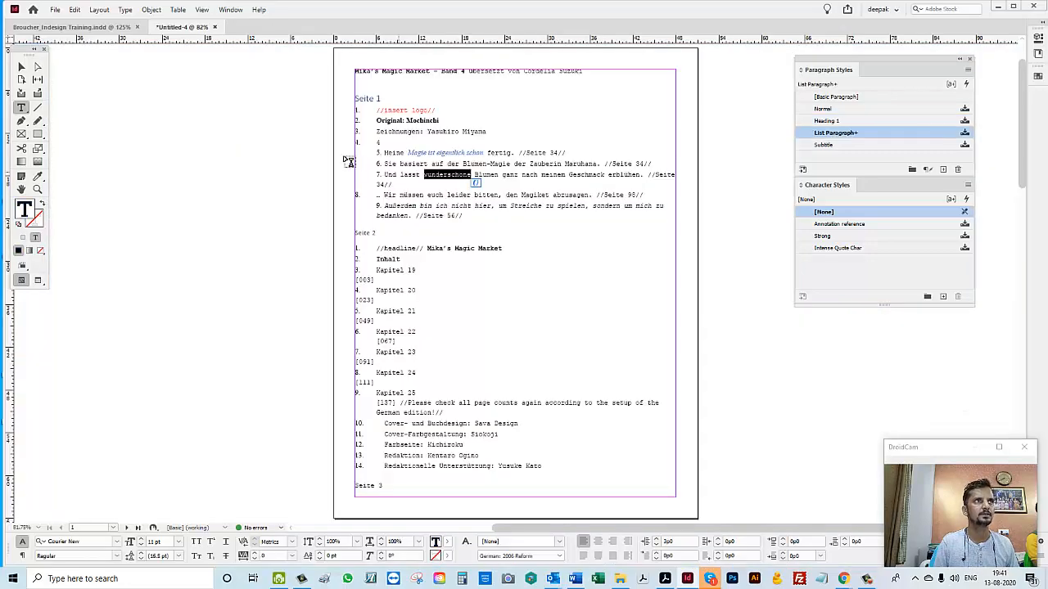
key(ctrl+equal)
key(ctrl+equal)
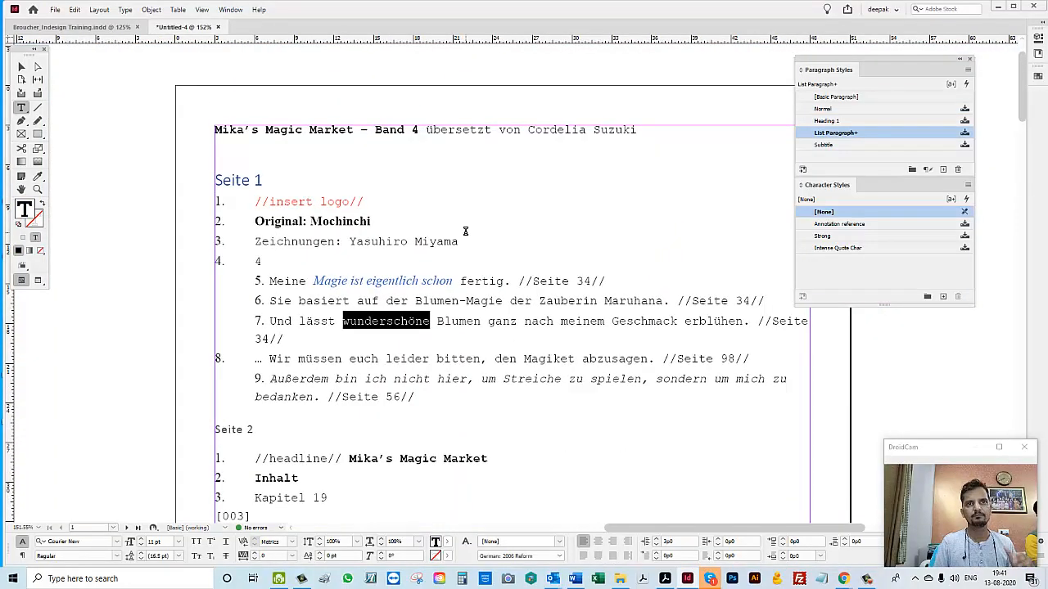
click(459, 234)
drag(348, 129, 865, 68)
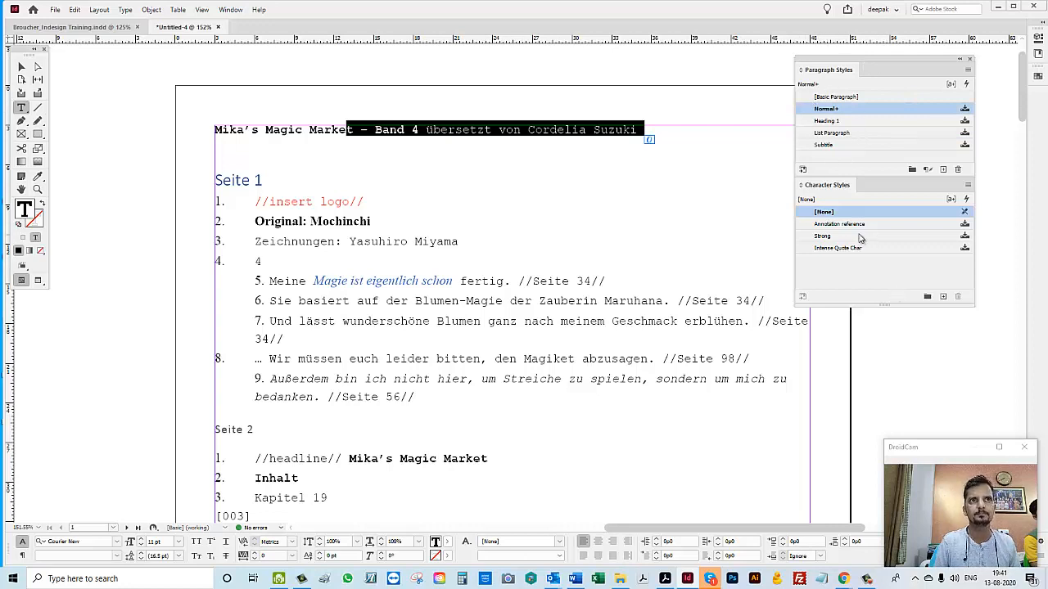
- Check which paragraph and character styles are applied to list items 2 and 3 under "Seite 1"
click(357, 239)
click(289, 216)
key(Home)
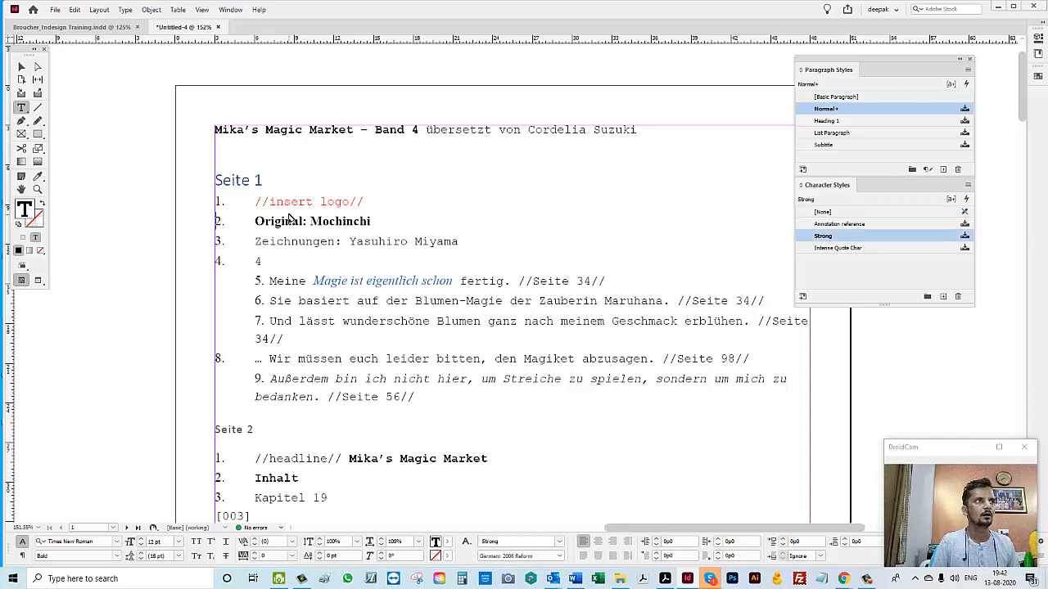
key(shift+Right)
key(ctrl+shift+Right)
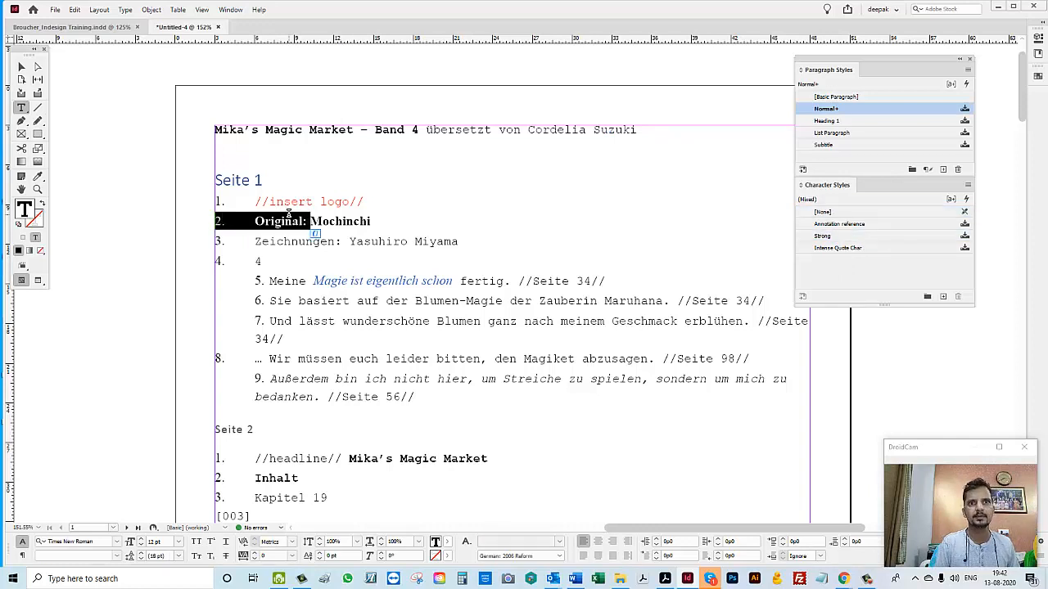
click(254, 241)
key(ctrl+shift+Right)
key(ctrl+shift+Right)
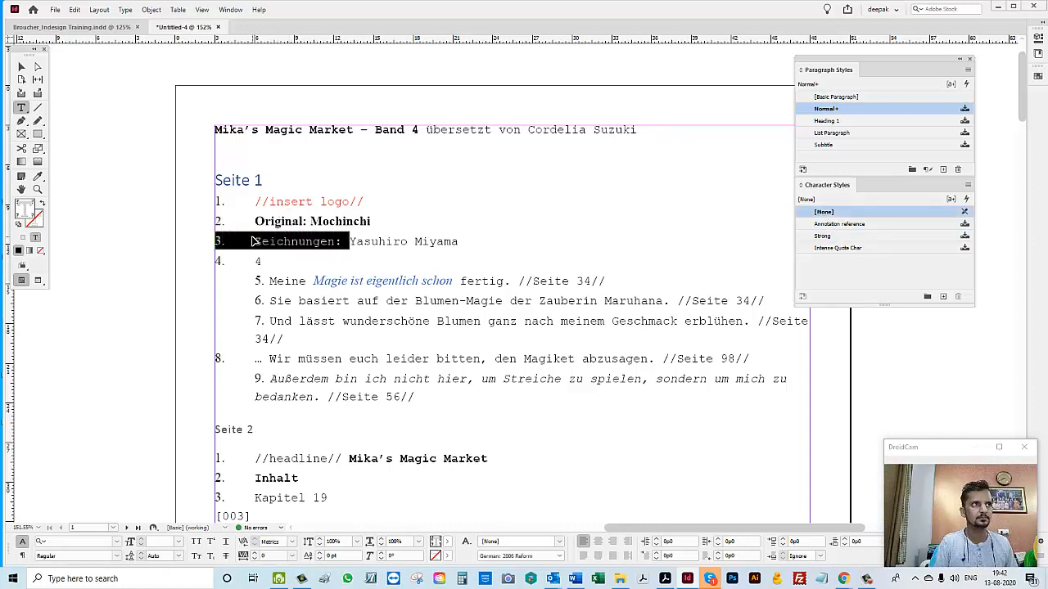
- Check the character styles of the blue italic phrase in item 5, the text in item 7 and the whole story
click(415, 281)
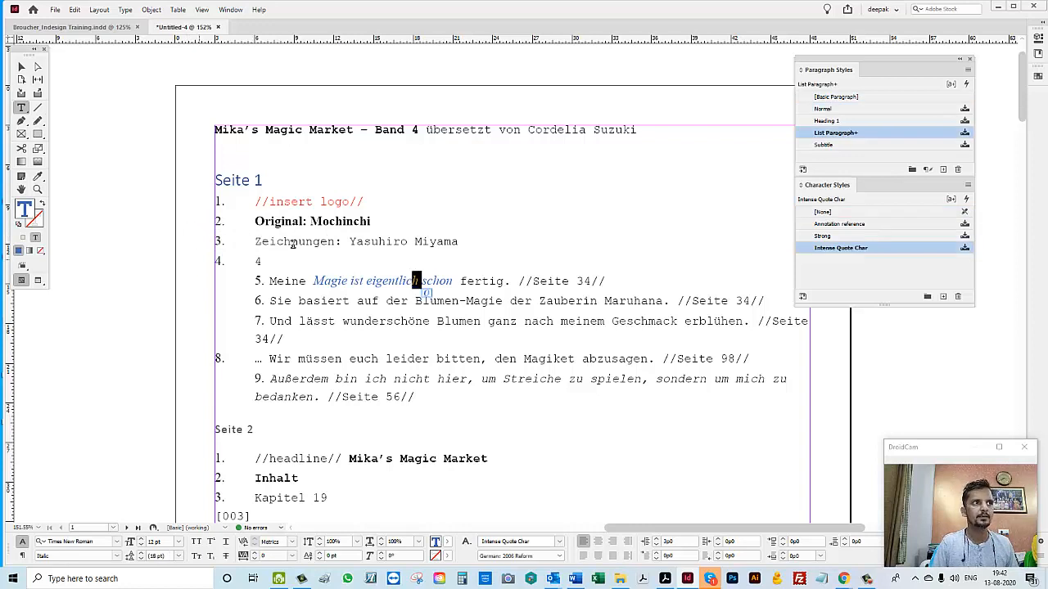
drag(397, 281, 361, 281)
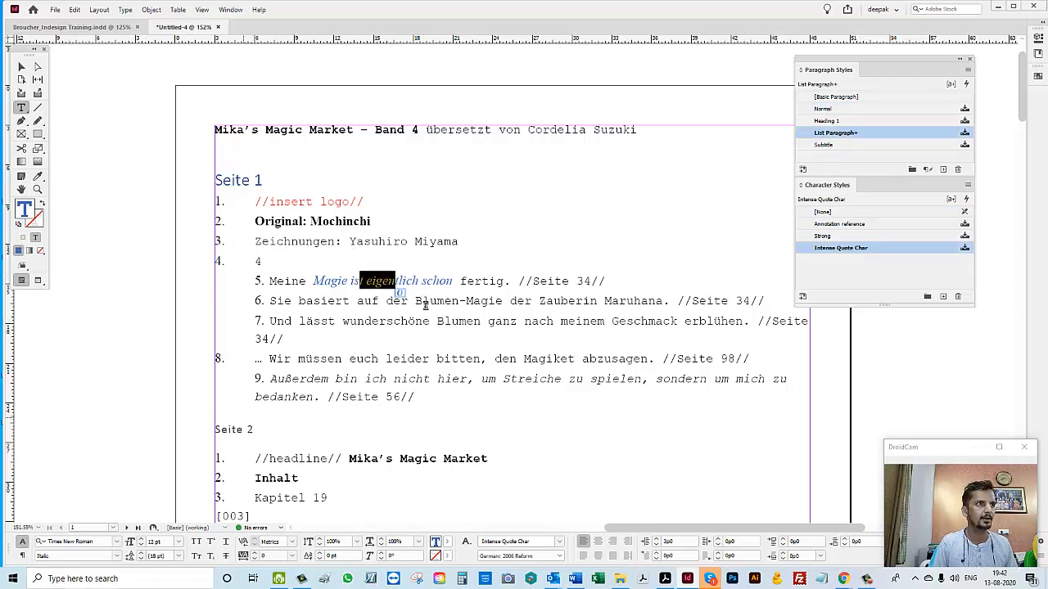
drag(466, 321, 560, 321)
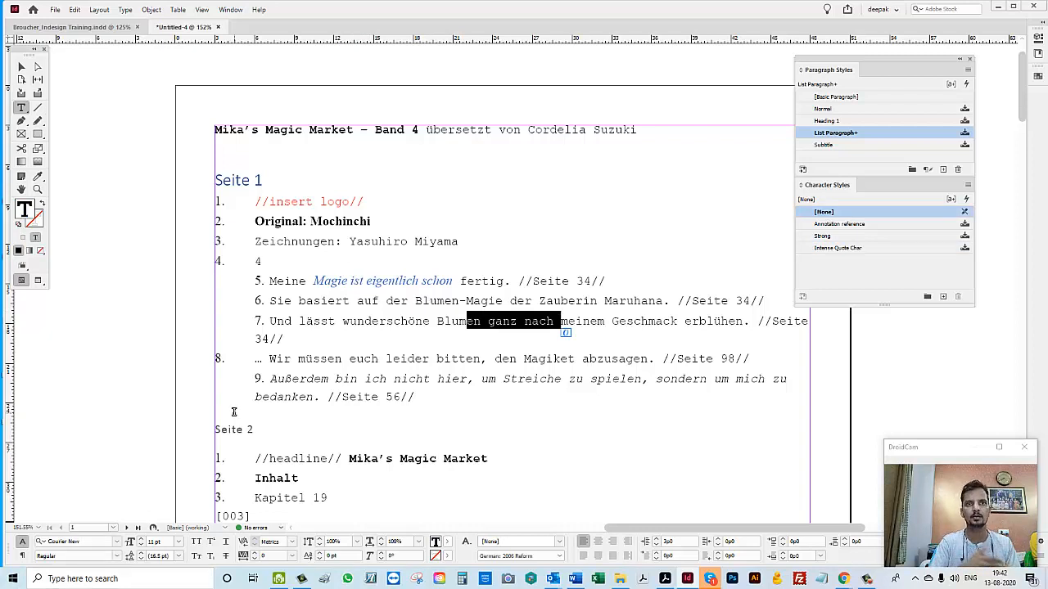
key(ctrl+a)
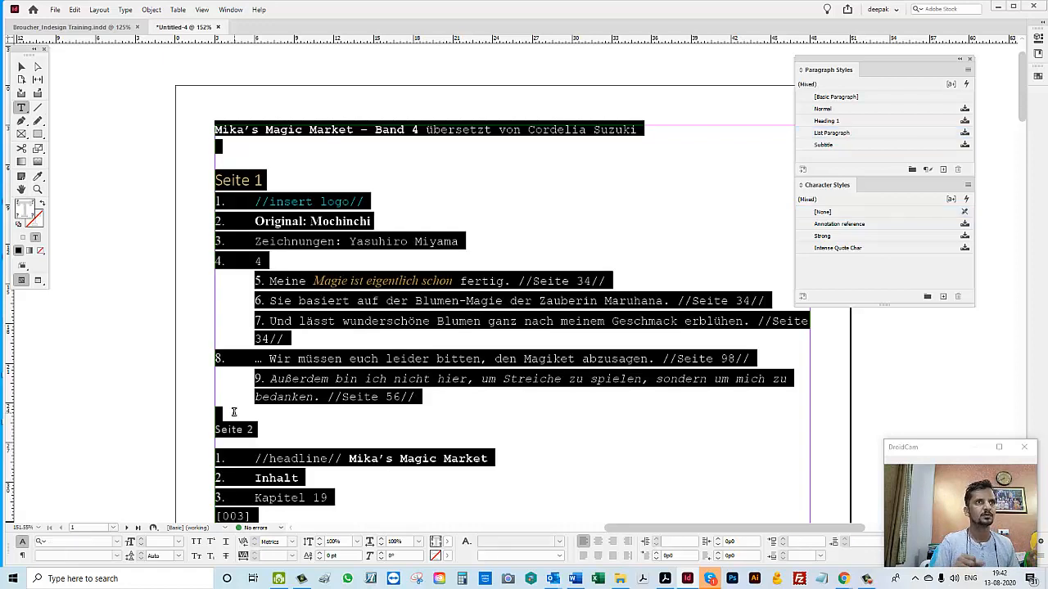
click(344, 332)
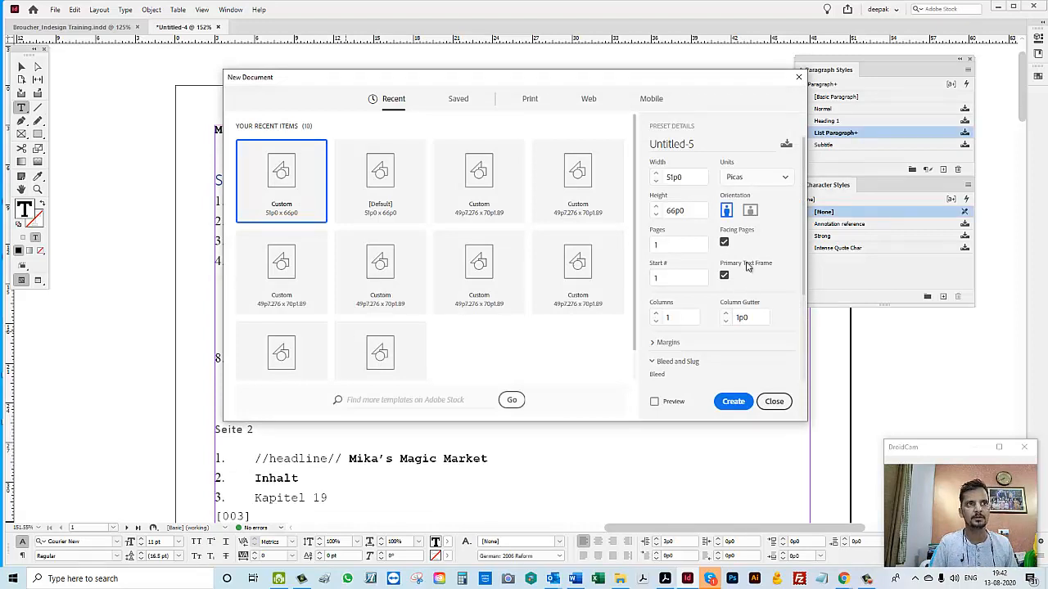
- Create a new one-page 51p0 × 66p0 document with facing pages and a primary text frame
click(734, 406)
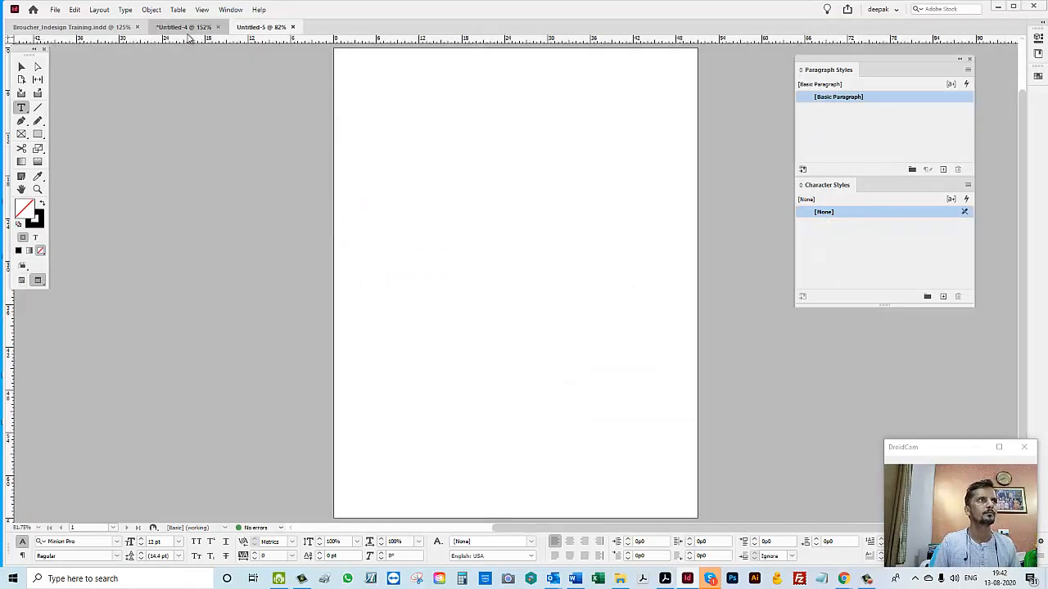
click(183, 27)
click(261, 27)
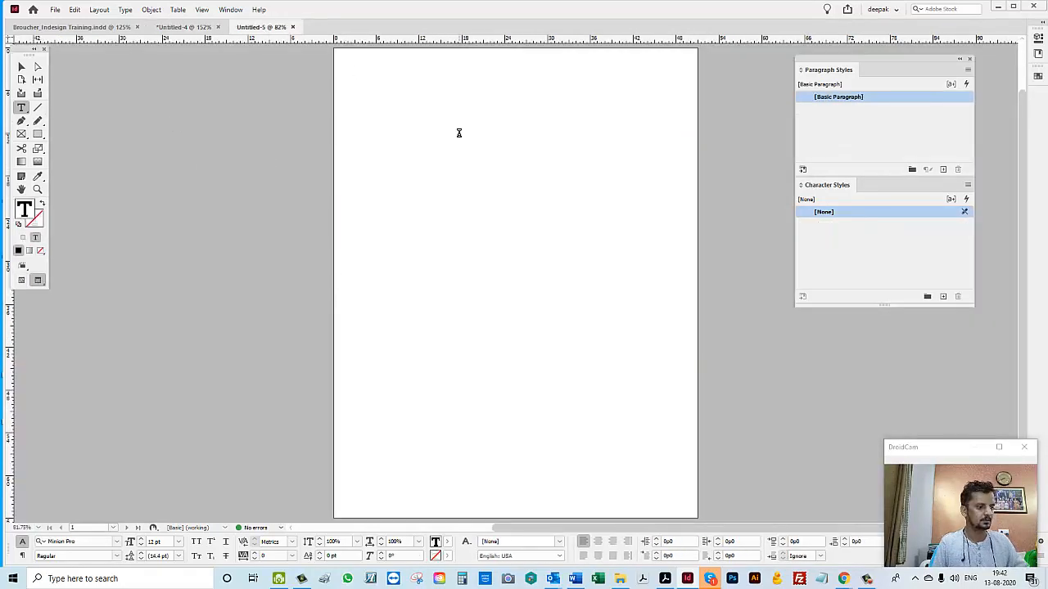
- Place Mikas Magic Market 04 KORR.docx using import options, preserving styles and formatting but with Convert Bullets & Numbers to Text turned off
key(ctrl+d)
click(519, 305)
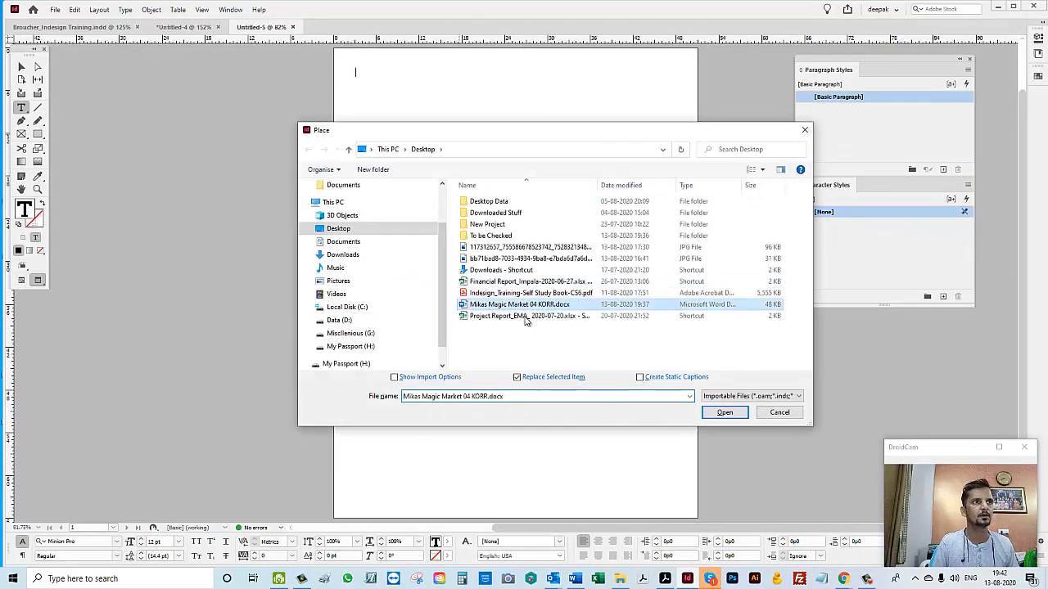
click(432, 378)
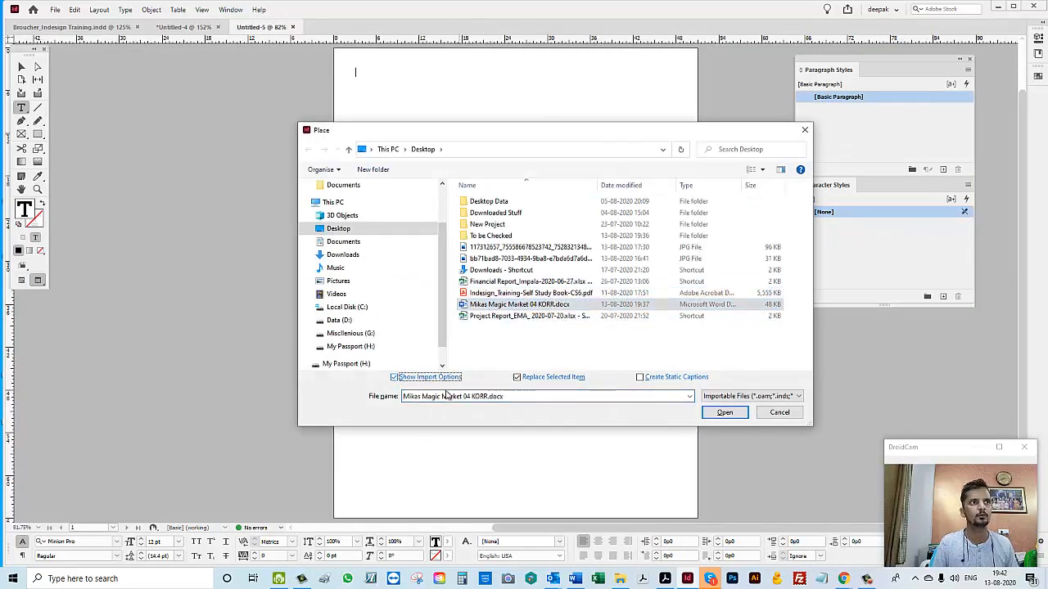
click(733, 414)
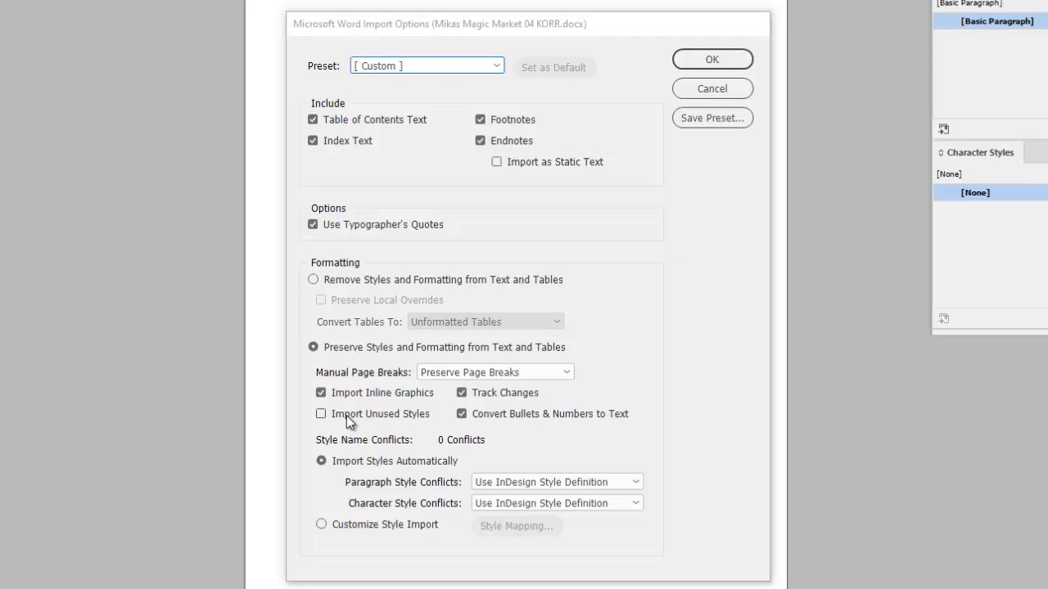
click(492, 411)
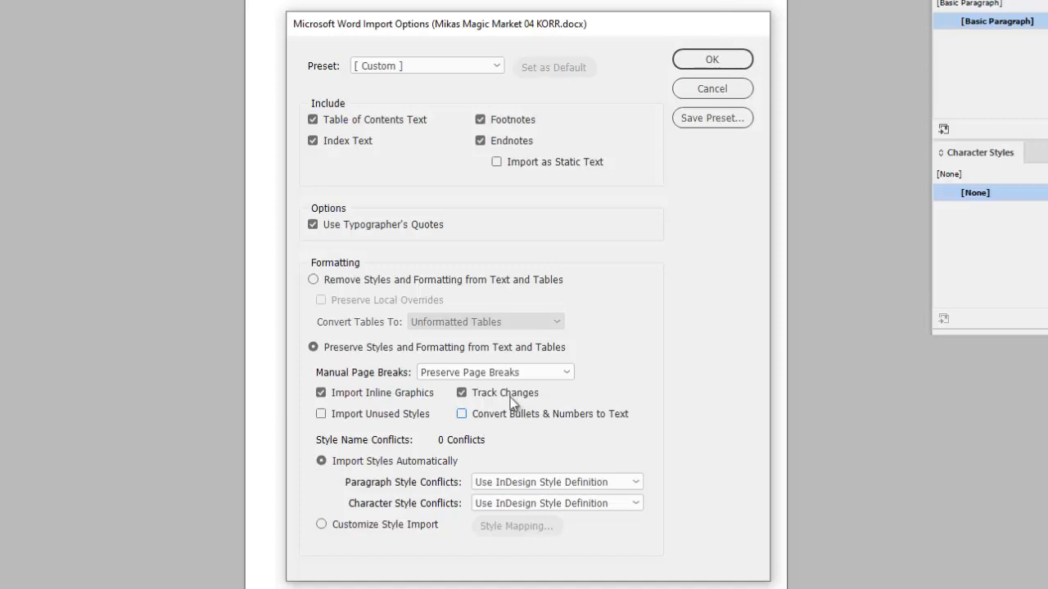
click(730, 60)
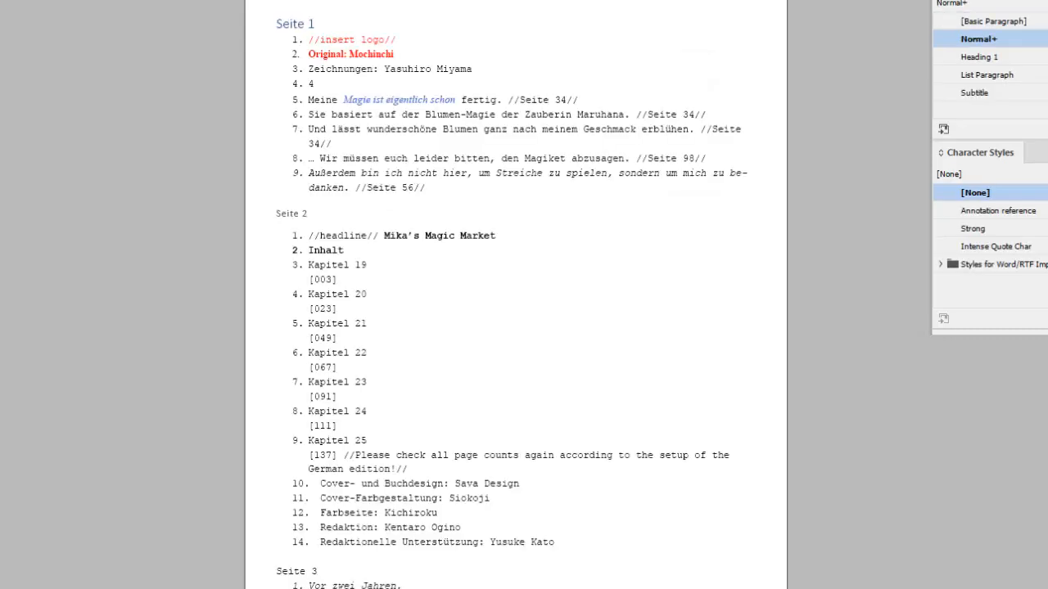
- Select list items 7 to 9 under "Seite 1" in the new document to examine whether their numbers are automatic
click(357, 141)
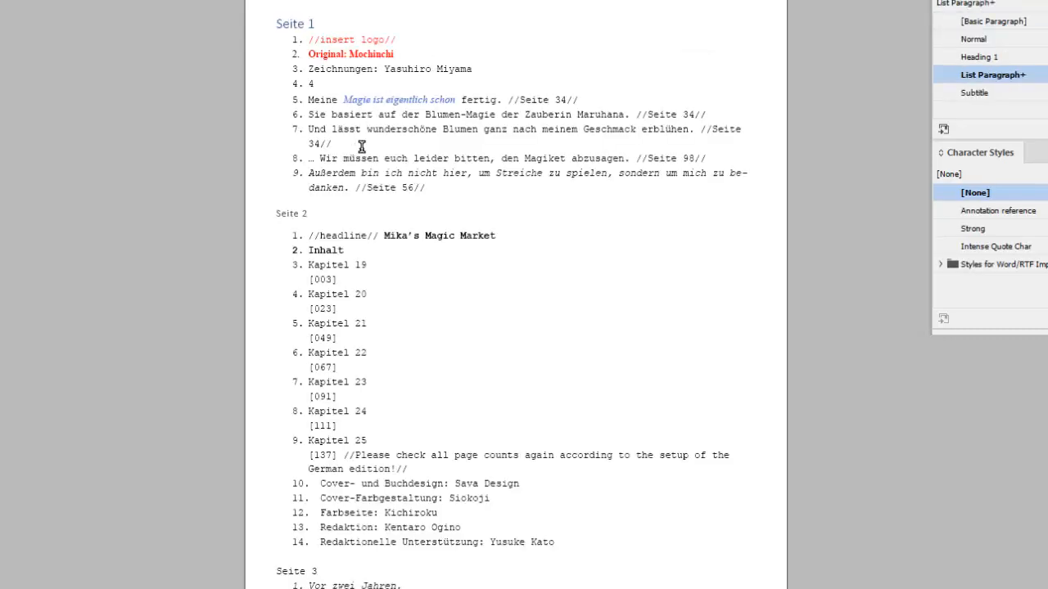
triple_click(361, 145)
key(ctrl+shift+Down)
key(ctrl+shift+Down)
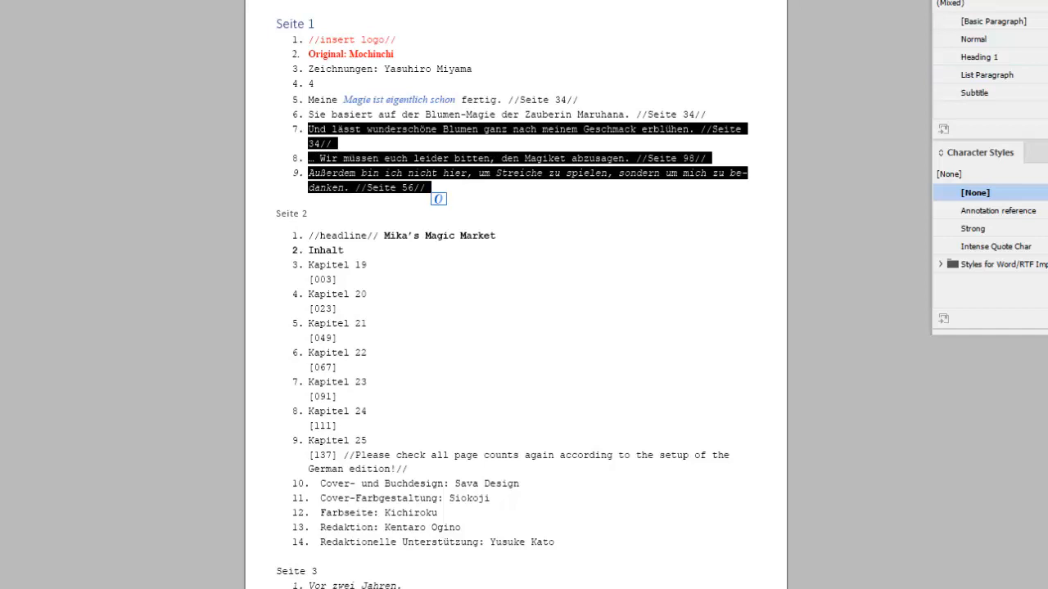
- Switch to Untitled-4 and select list items 5 to 9 to examine whether their numbers are ordinary text
key(ctrl+y)
click(208, 307)
triple_click(209, 310)
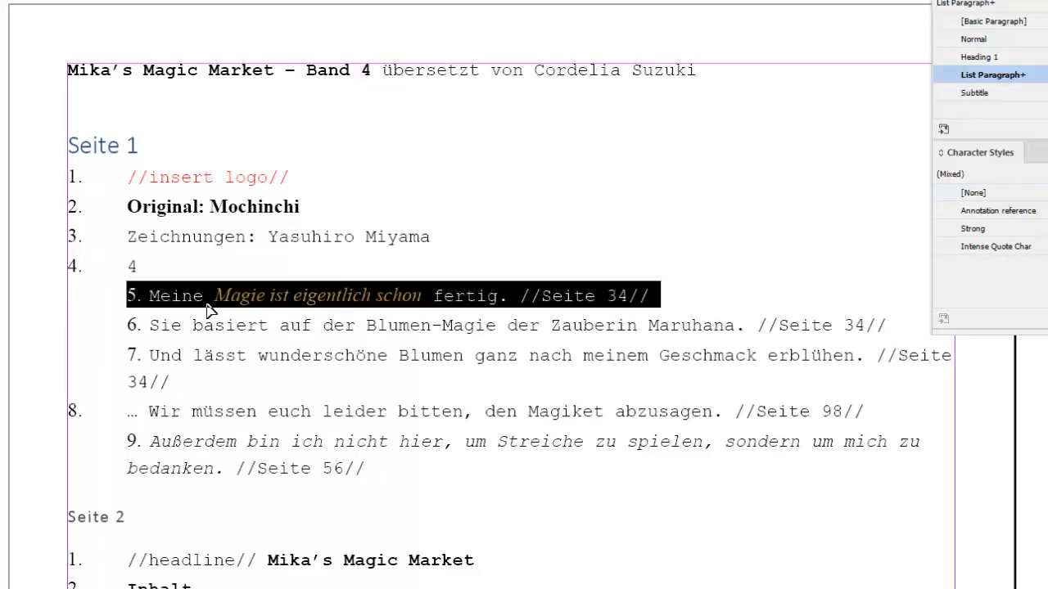
key(ctrl+z)
key(ctrl+z)
key(ctrl+z)
scroll(218, 303, down, 5)
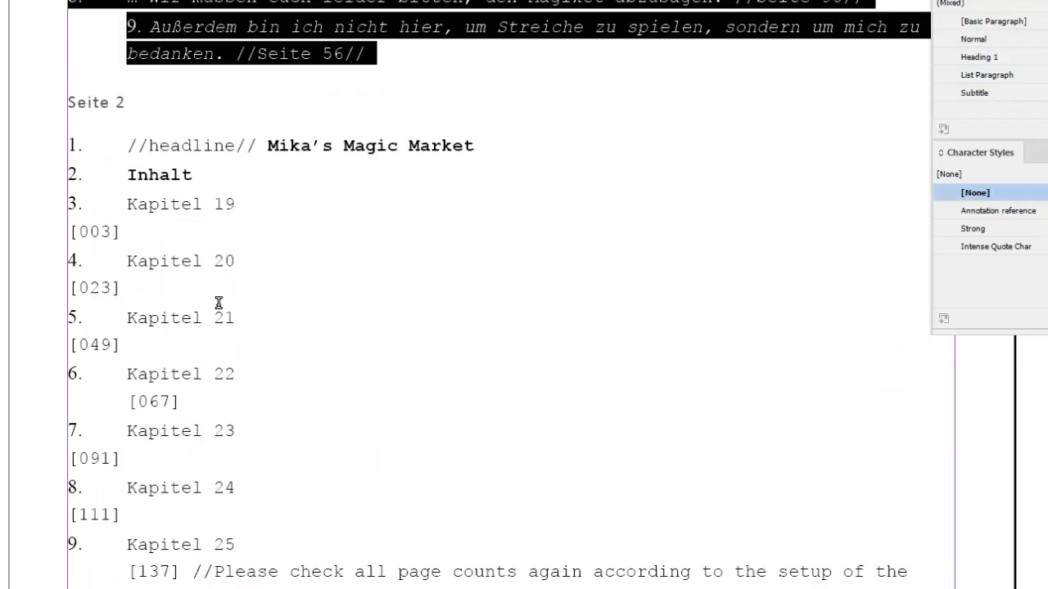
- Select the Untitled-4 chapter entries from "Kapitel 20" onward to examine how their numbers were imported
click(228, 272)
key(ctrl+shift+Down)
key(ctrl+shift+Down)
key(ctrl+shift+Down)
key(ctrl+shift+Down)
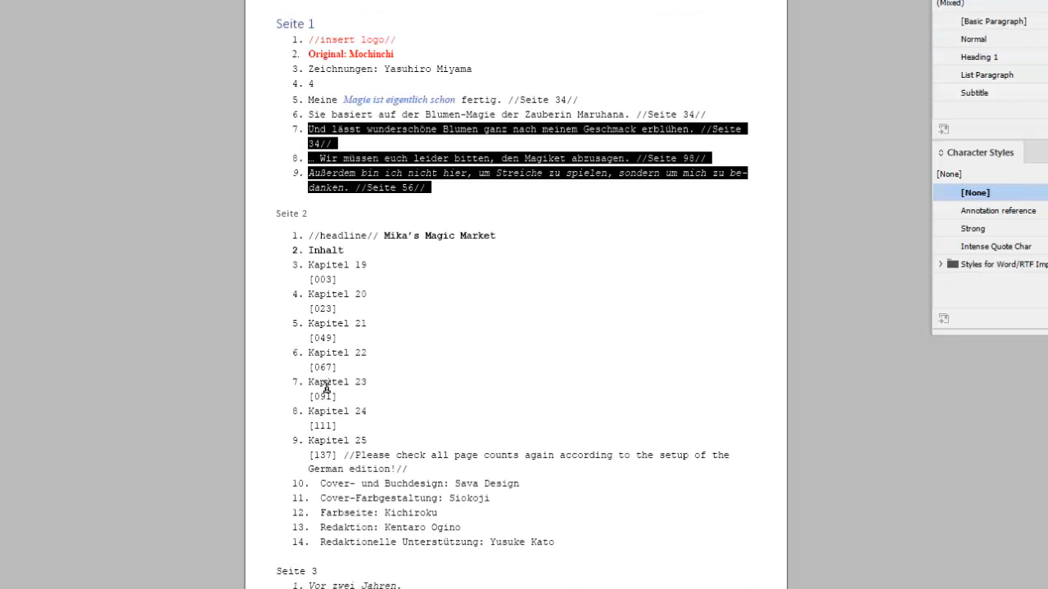
- In the new document, select list items 7 to 9 under "Seite 2" to examine their numbering
click(360, 383)
key(Home)
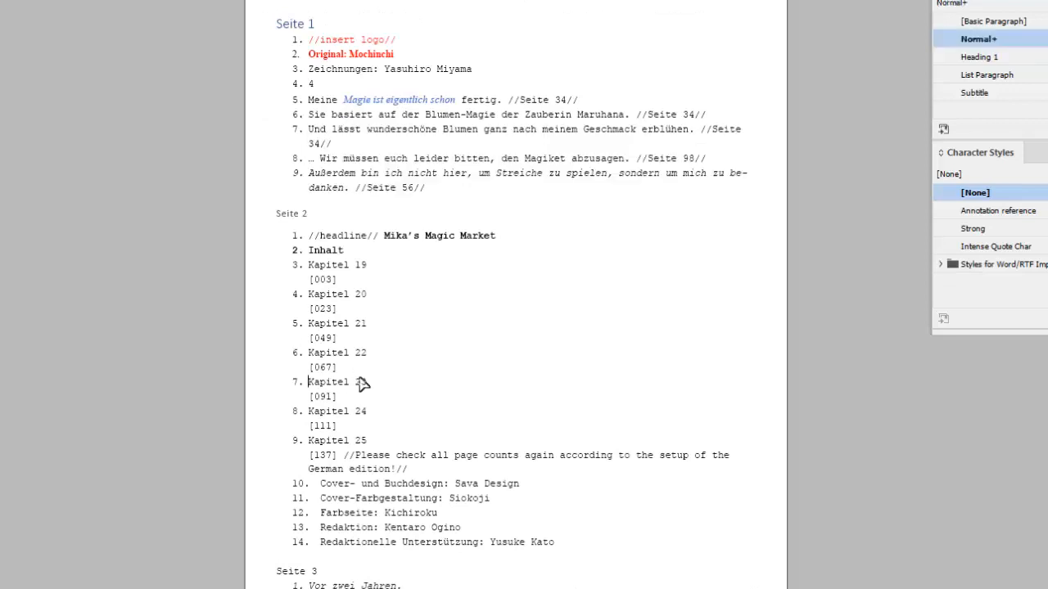
key(shift+Down)
key(shift+Down)
key(shift+Down)
key(shift+Down)
key(shift+Down)
key(shift+Down)
key(shift+Down)
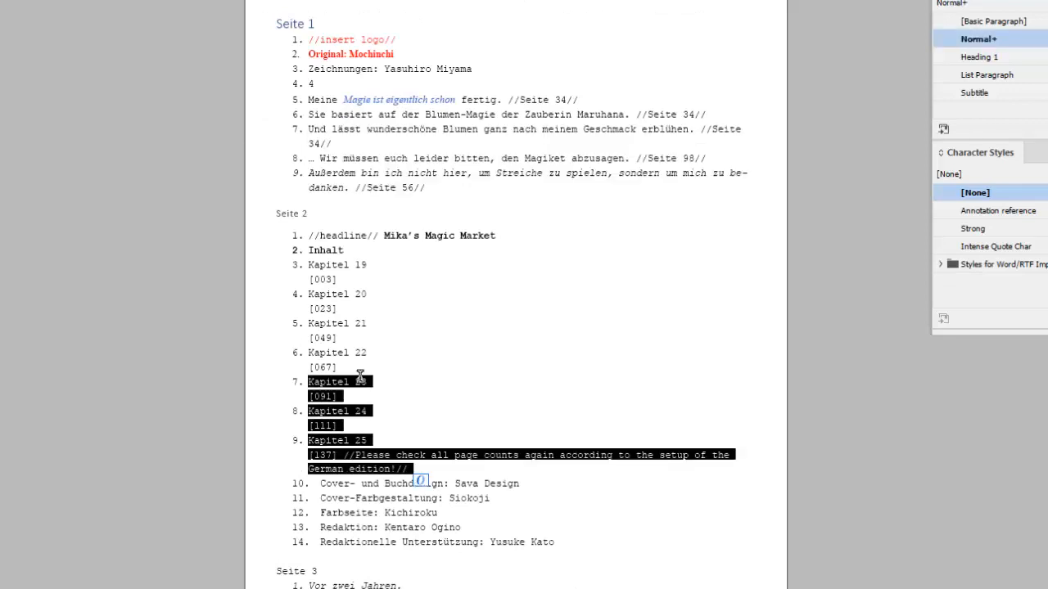
key(Left)
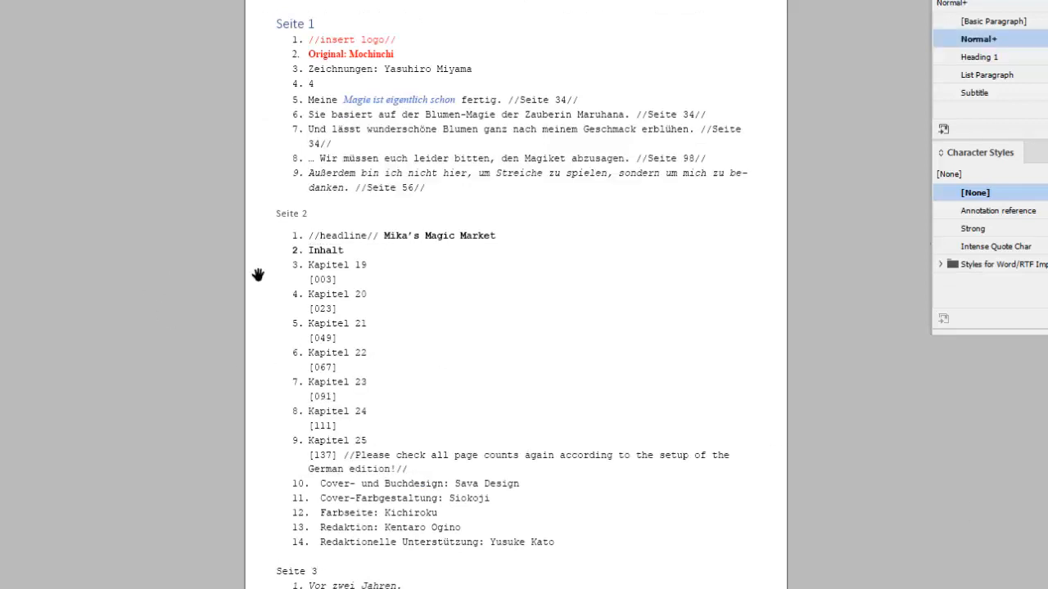
- Insert a blank line before "Kapitel 23" and an empty numbered paragraph right after it in the "Seite 2" list
key(ctrl+equal)
key(Up)
key(Left)
key(Right)
key(Down)
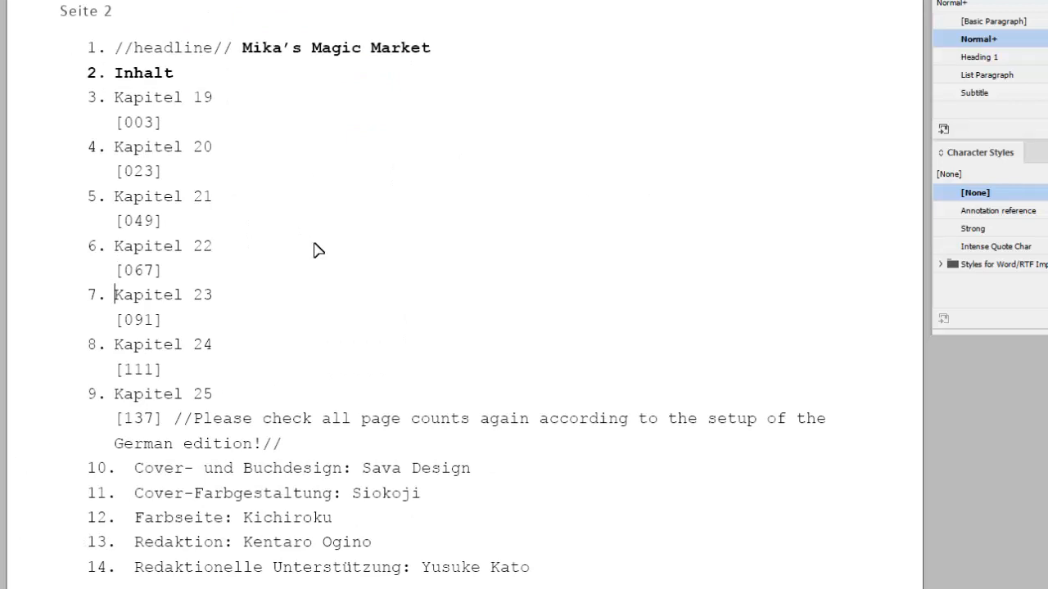
key(Left)
key(Return)
key(Down)
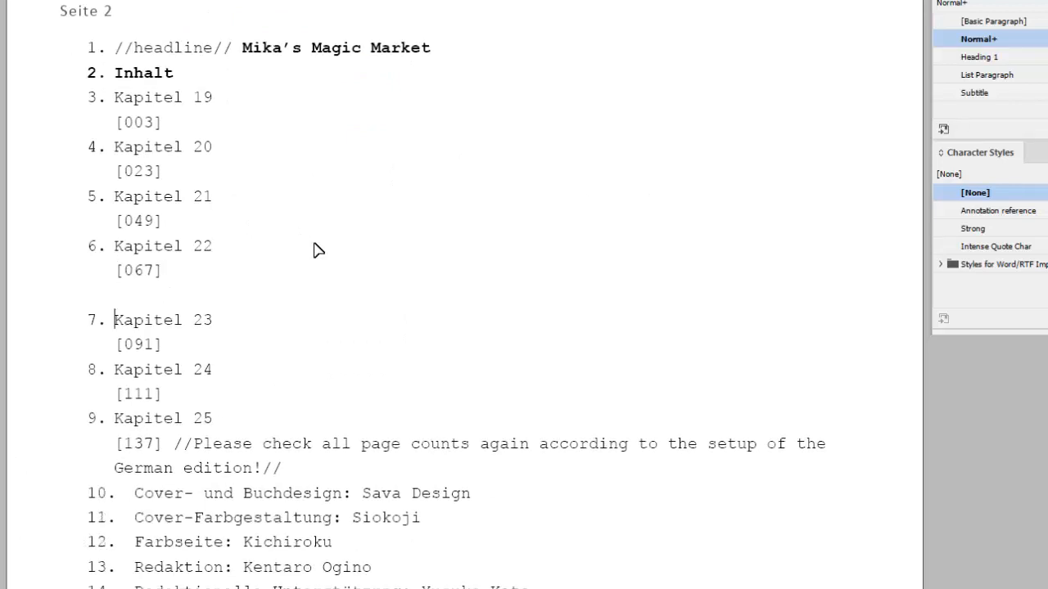
key(Return)
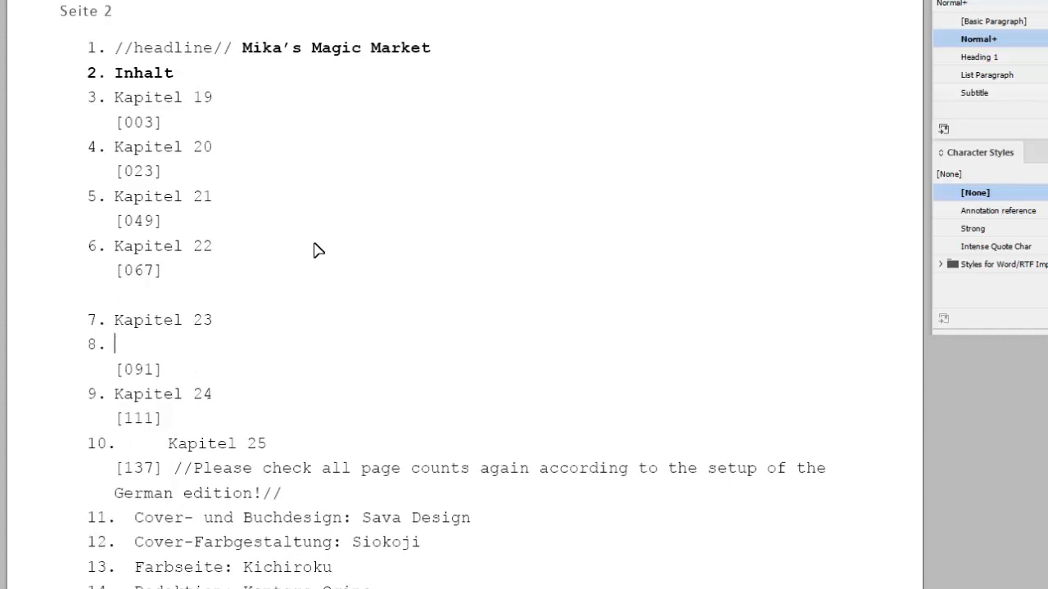
- Delete the empty numbered paragraph after "Kapitel 23", and try inserting two empty numbered paragraphs after the "Redaktion" item
key(BackSpace)
scroll(316, 249, down, 5)
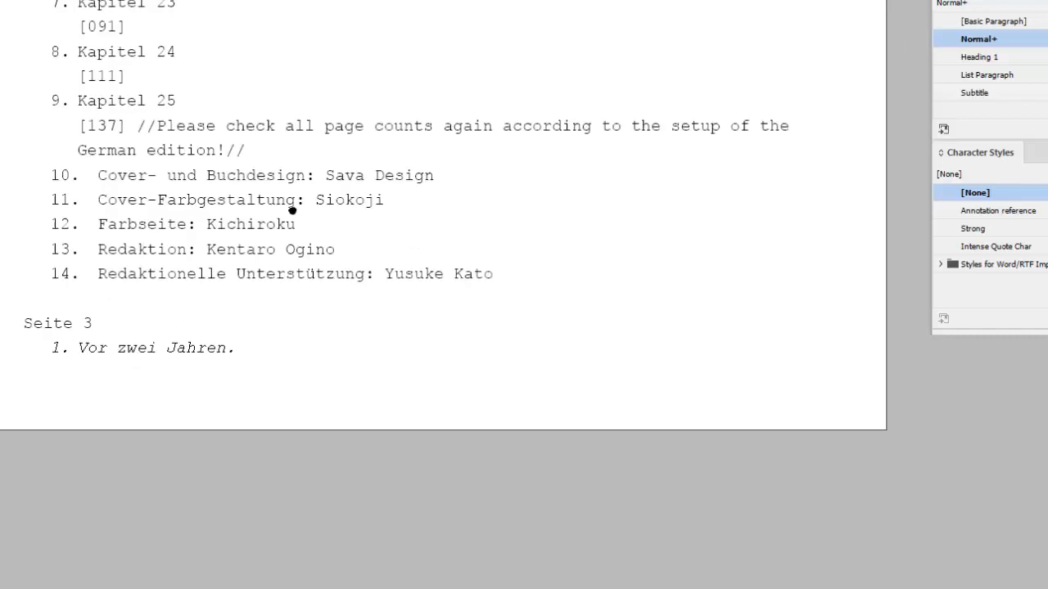
click(373, 233)
key(Return)
key(Return)
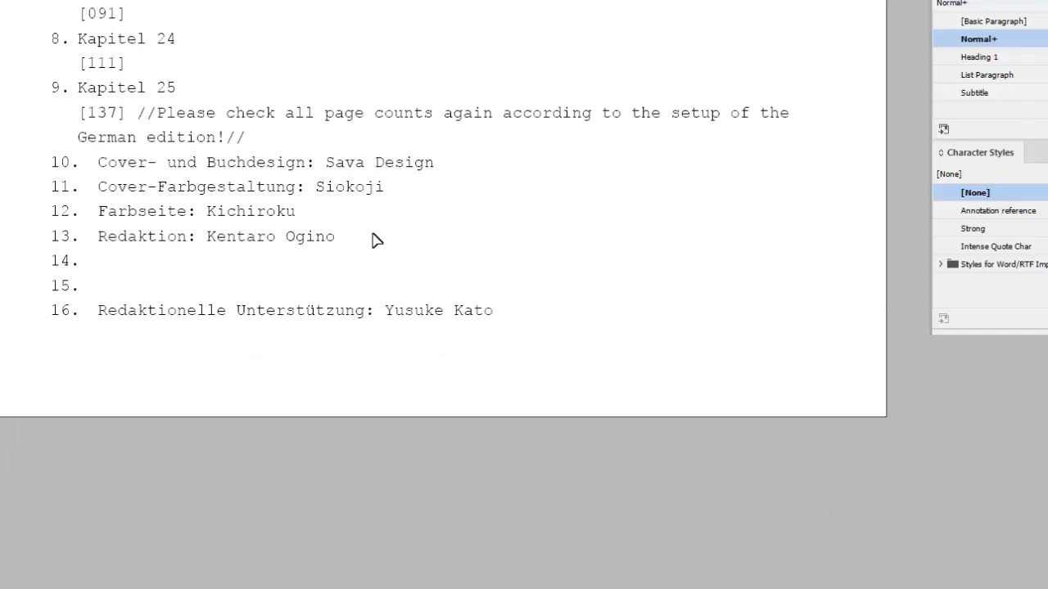
key(BackSpace)
key(BackSpace)
- Try deleting the whole placed story, and undo back to the blank text frame before the Word import, without its imported styles
key(ctrl+minus)
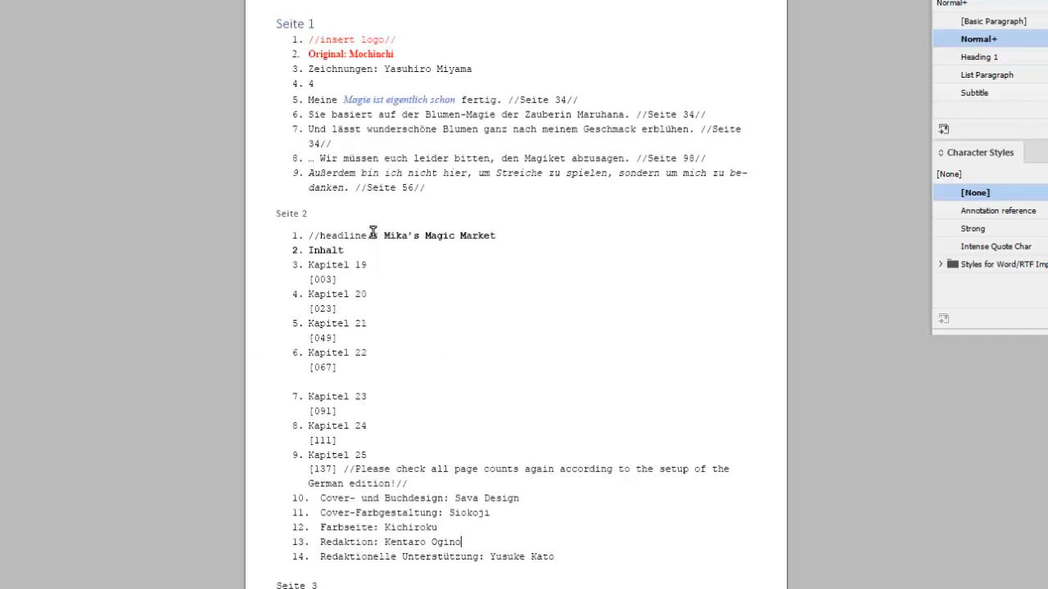
drag(454, 189, 404, 215)
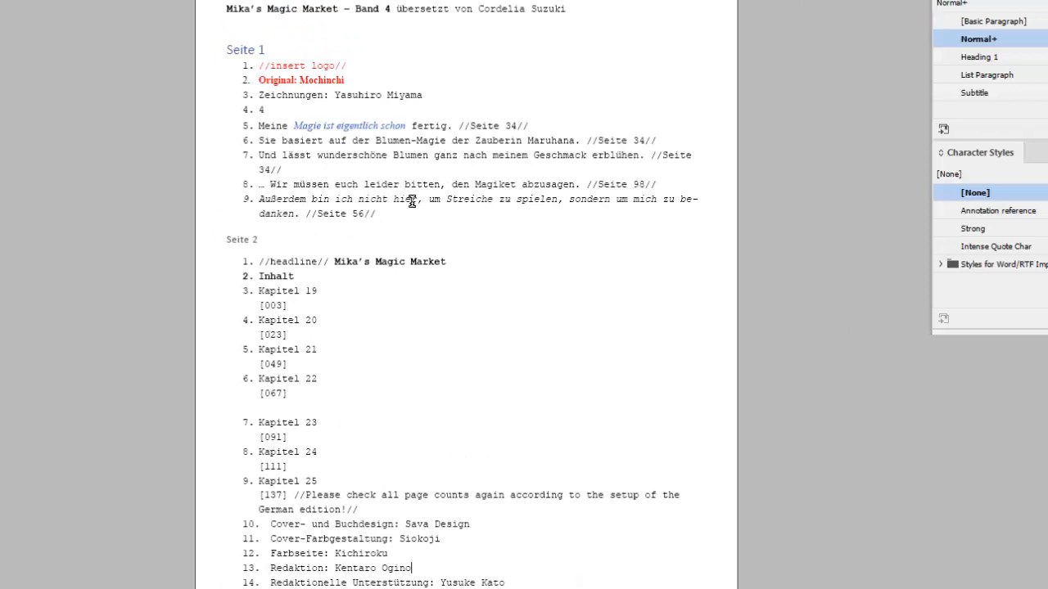
key(ctrl+a)
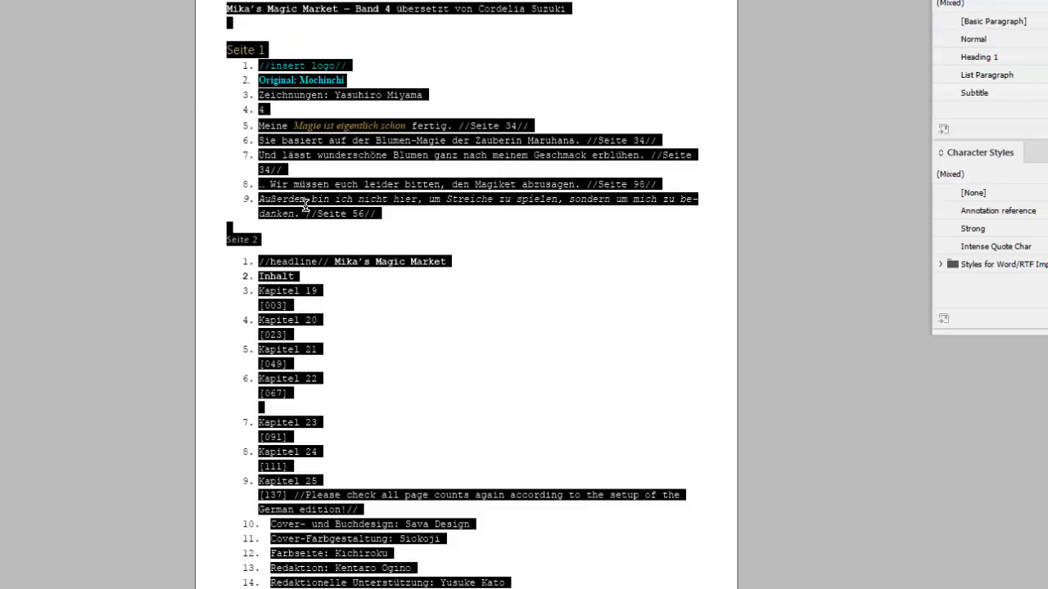
key(Delete)
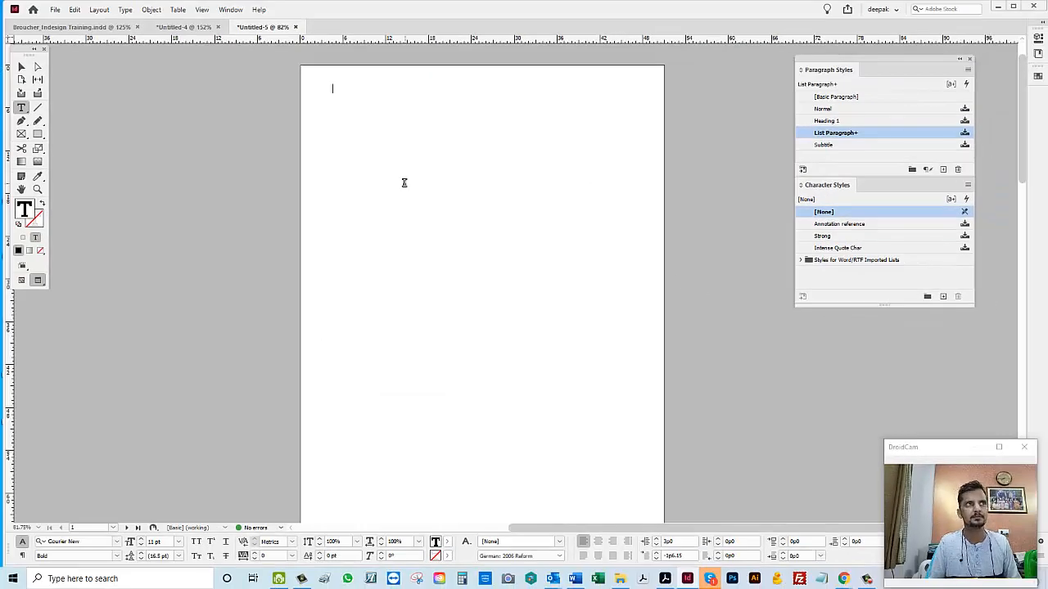
key(ctrl+z)
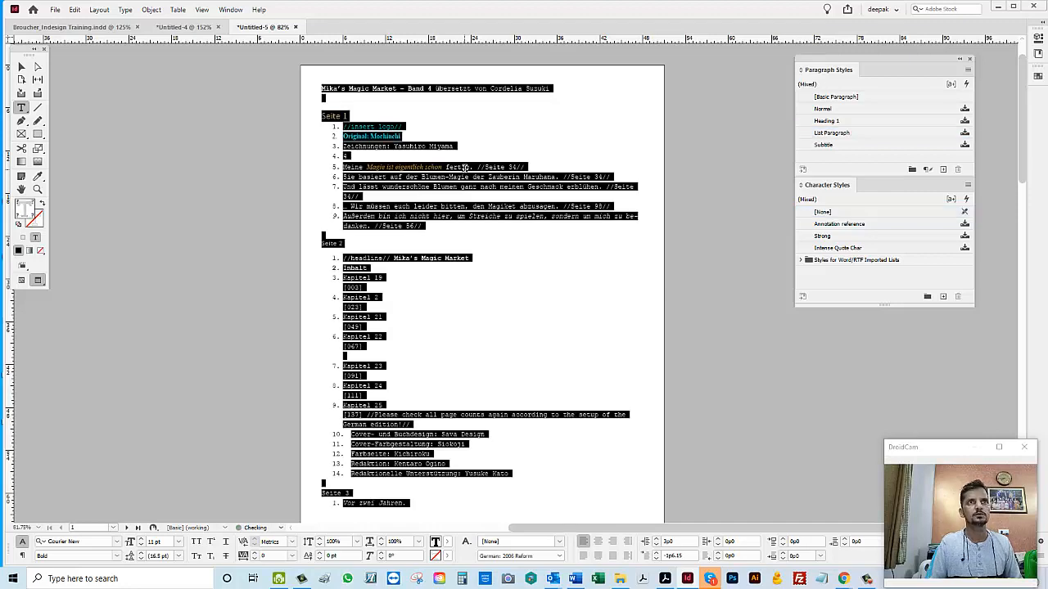
click(464, 173)
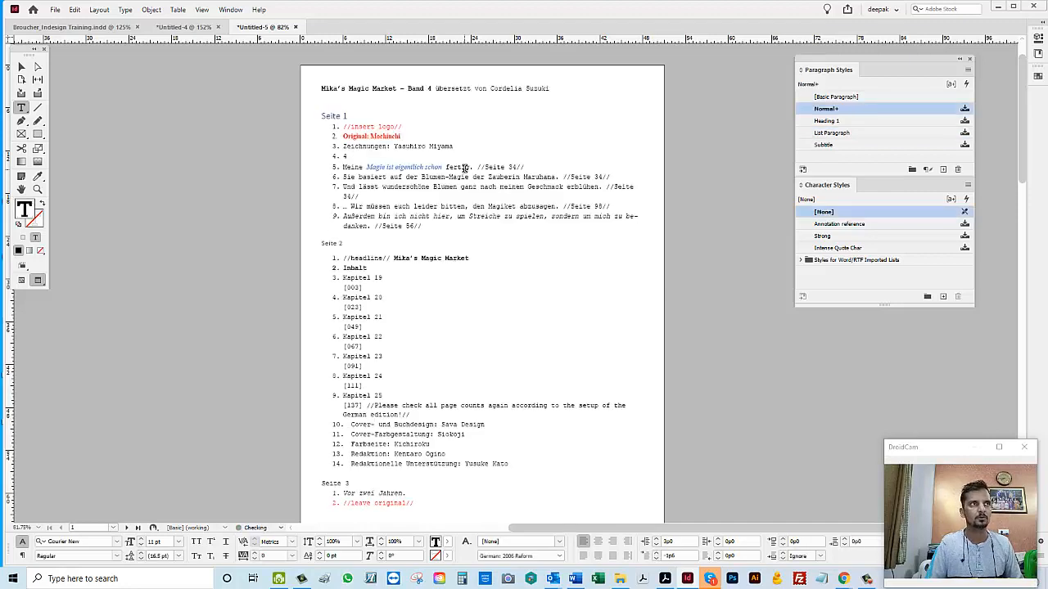
key(ctrl+z)
key(ctrl+z)
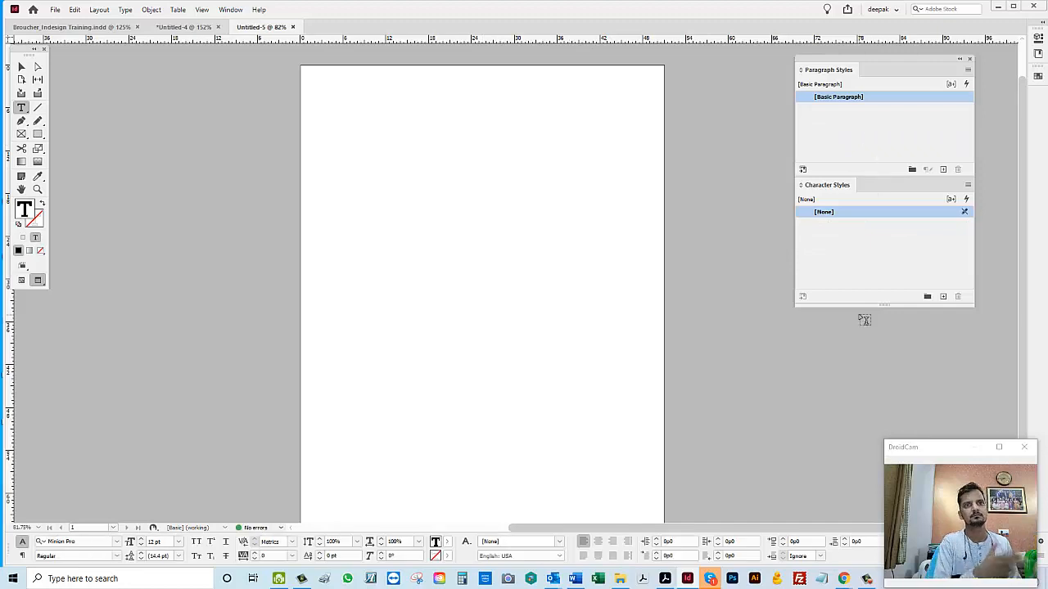
click(78, 9)
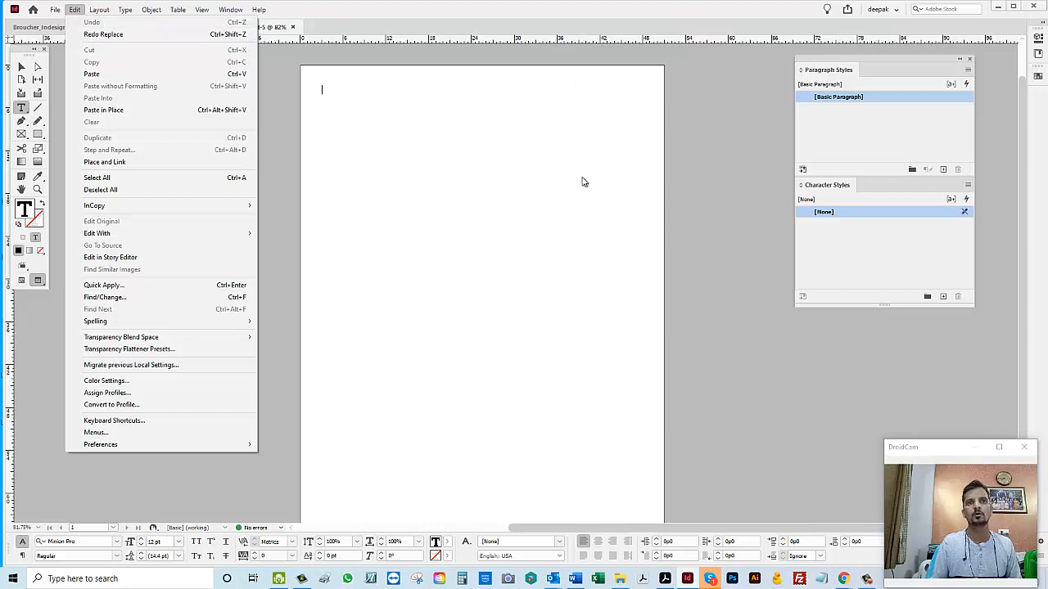
click(526, 226)
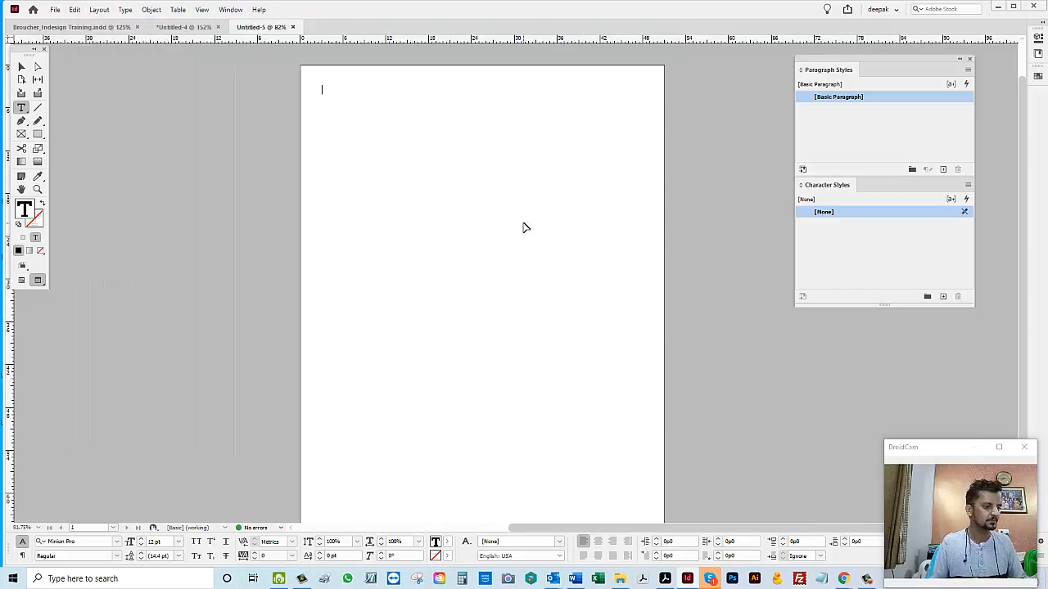
- Open the import options for Mikas Magic Market 04 KORR.docx and examine the choices for paragraph style conflicts
key(ctrl+d)
click(507, 305)
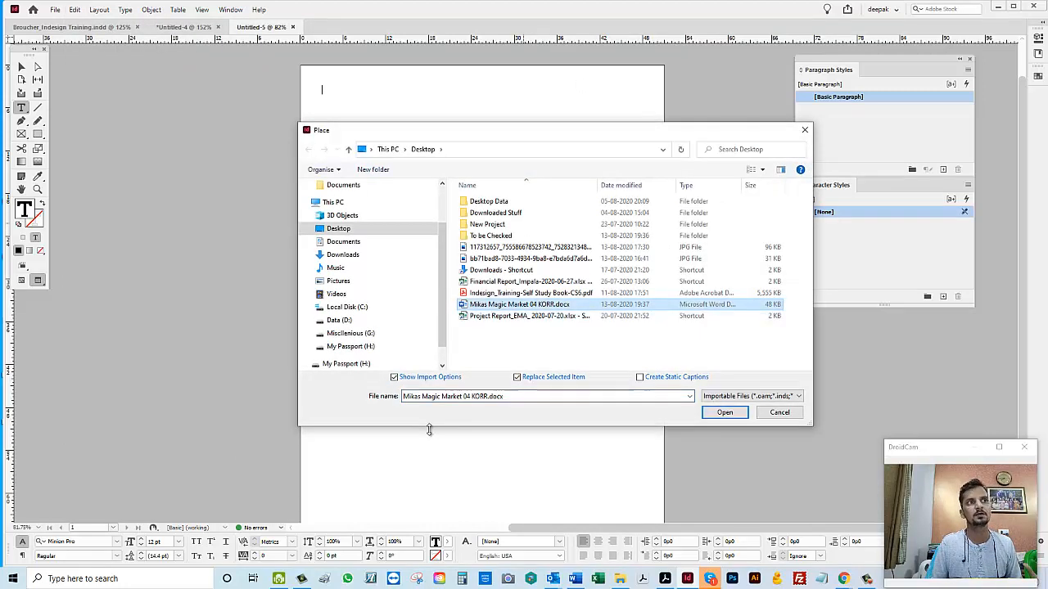
click(725, 413)
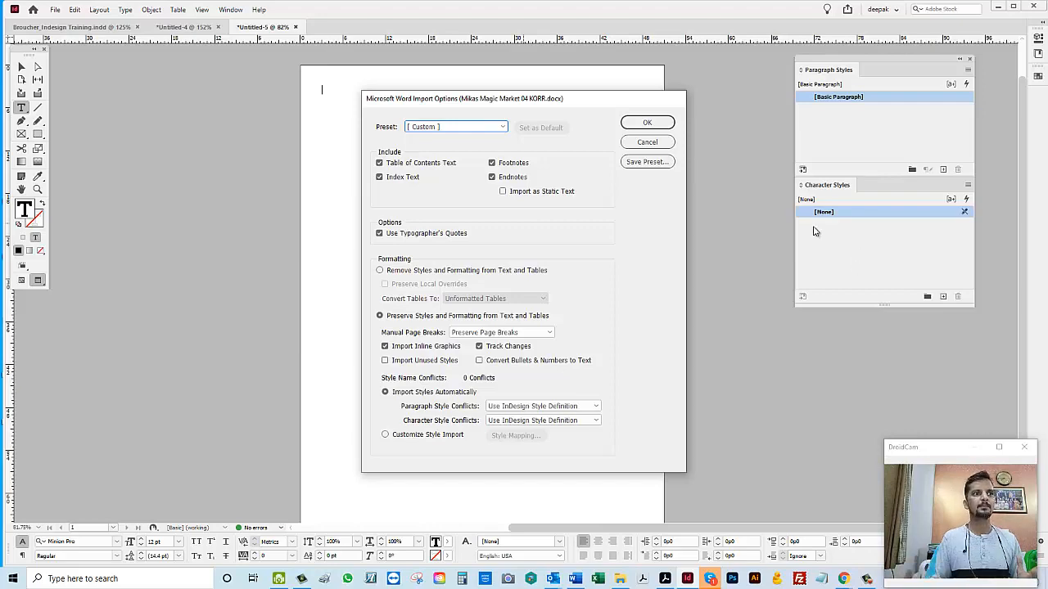
click(542, 406)
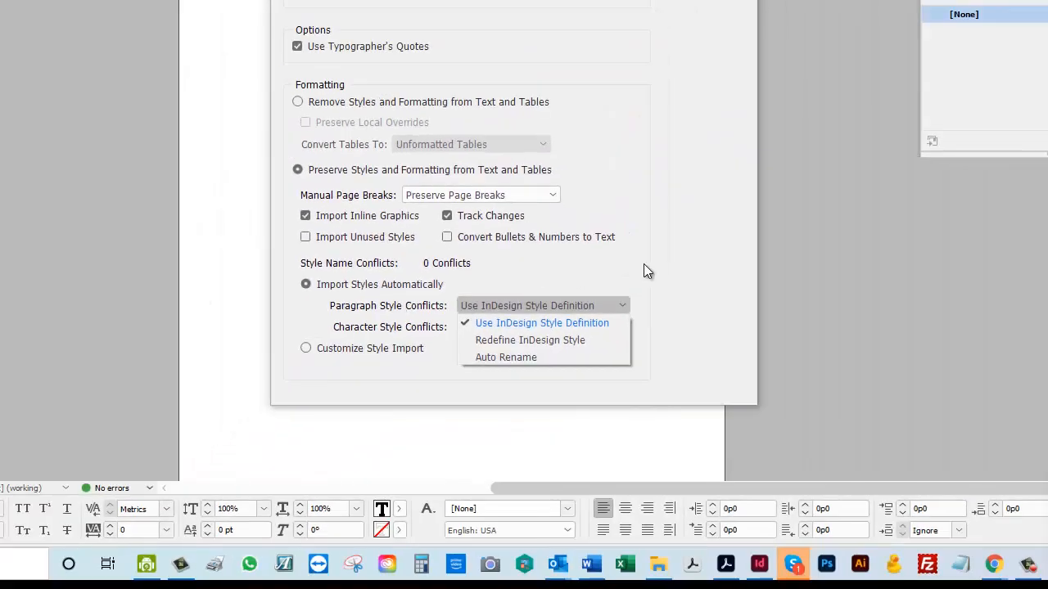
click(908, 212)
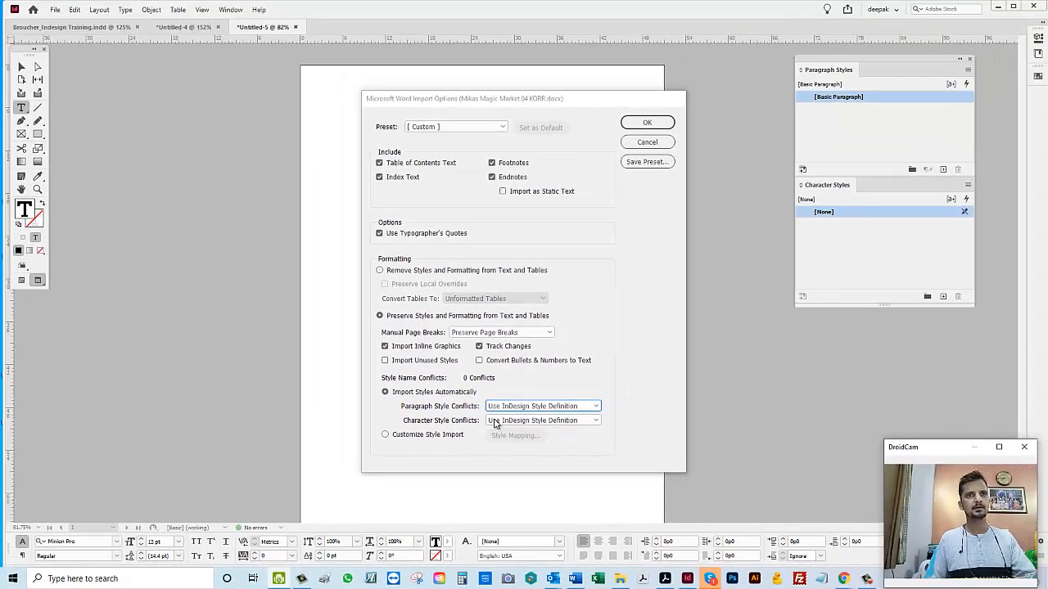
click(647, 122)
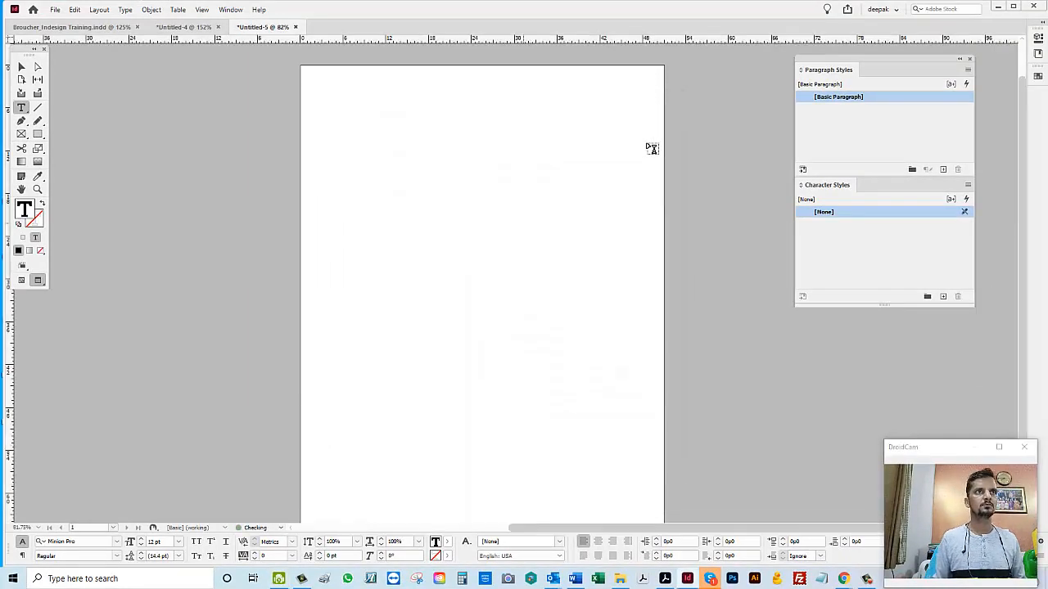
- Create a new paragraph style named Heading 1
click(968, 70)
click(924, 78)
text(He)
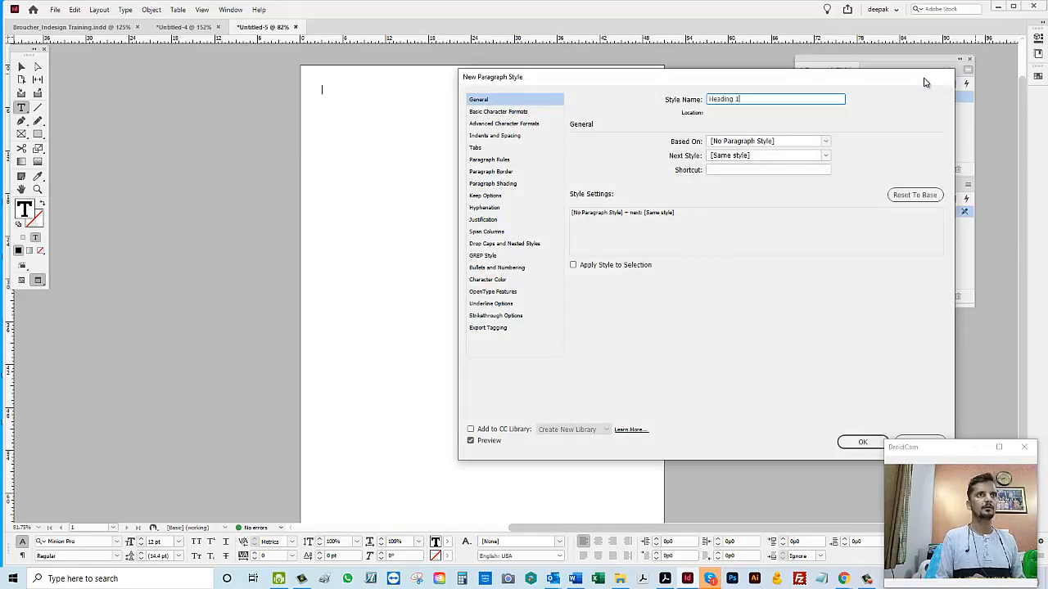
text(ading 1)
key(Return)
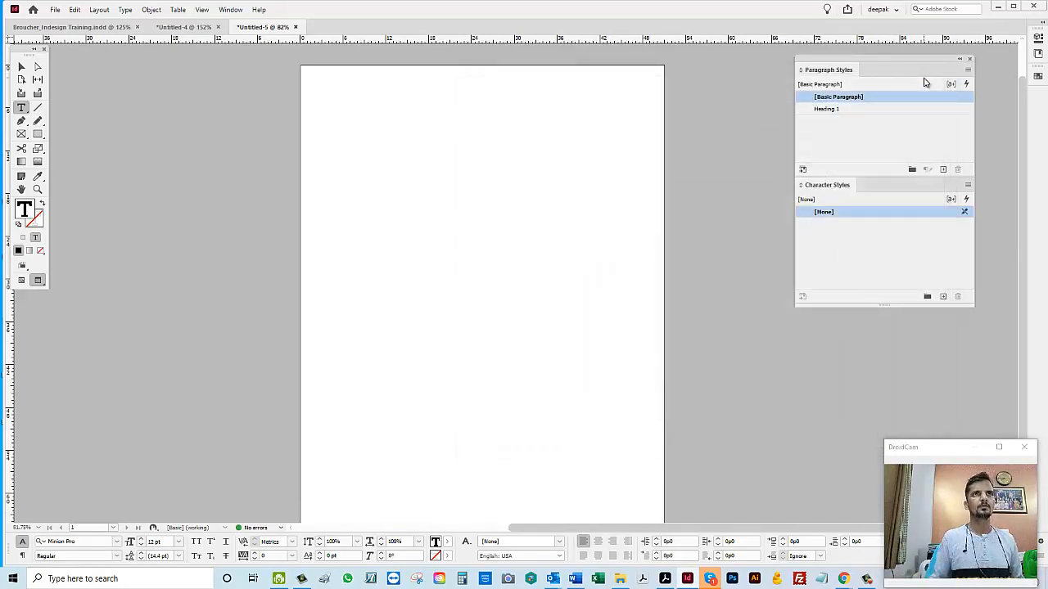
- Set the Heading 1 paragraph style's font size to 40 pt in its basic character formats
double_click(826, 109)
click(514, 122)
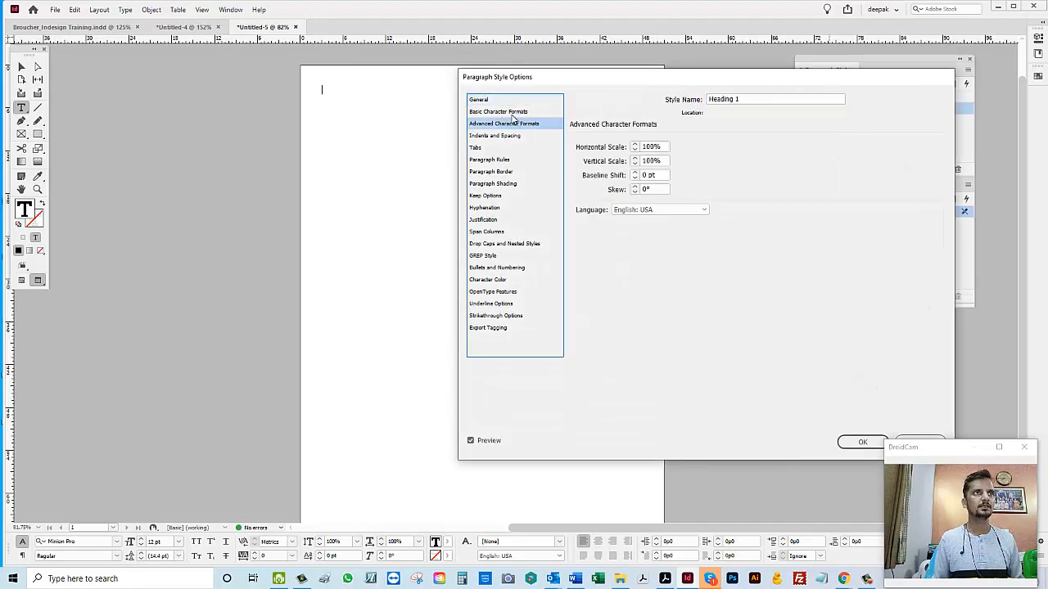
click(508, 112)
double_click(647, 176)
text(20)
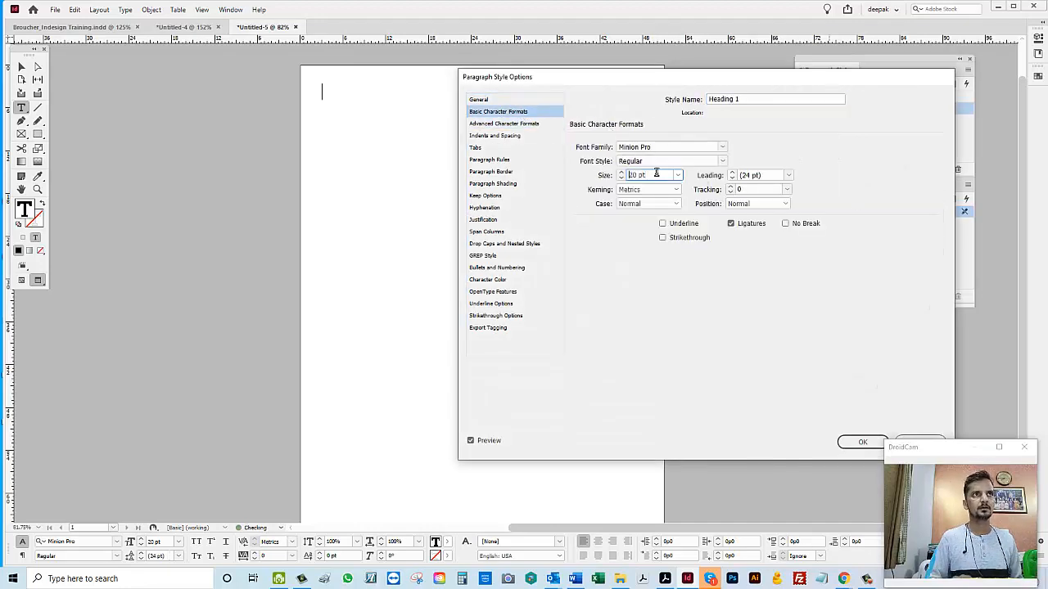
text(50)
key(Return)
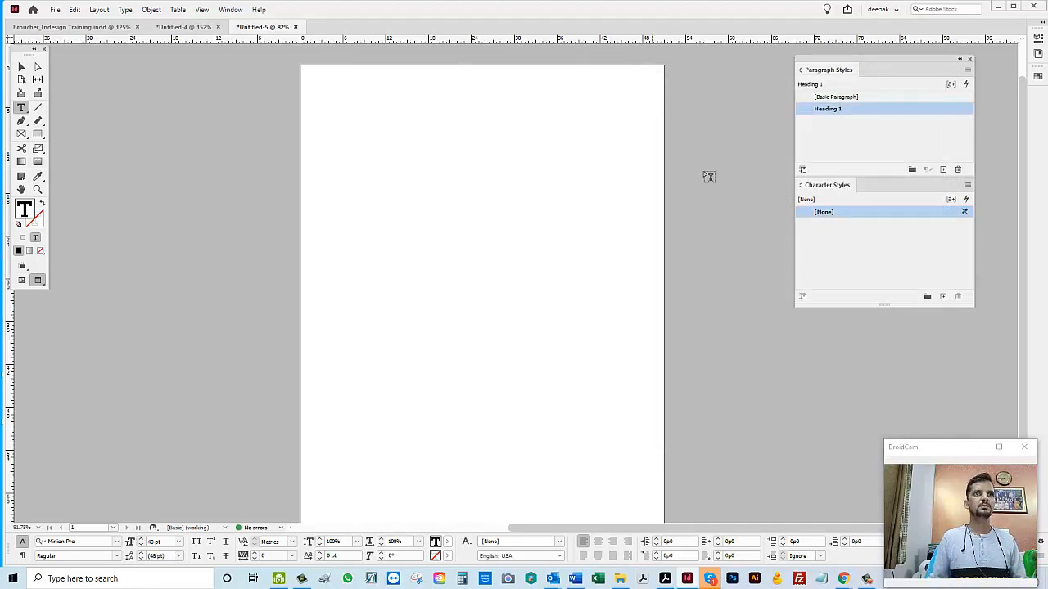
- Apply [Basic Paragraph] to the empty frame and place Mikas Magic Market 04 KORR.docx to check how the "Seite 1" heading is styled
click(846, 99)
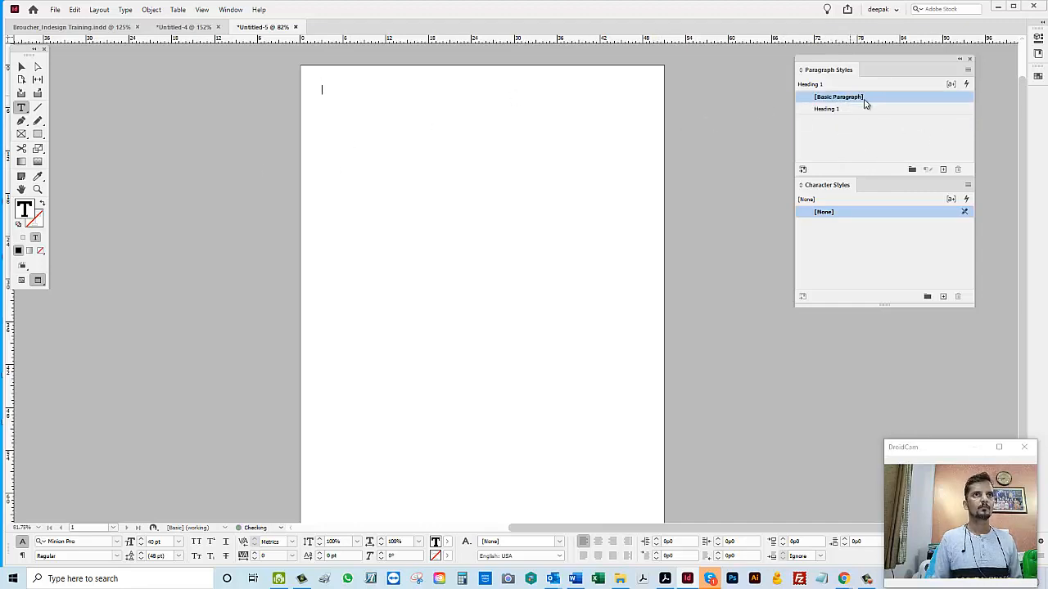
key(ctrl+d)
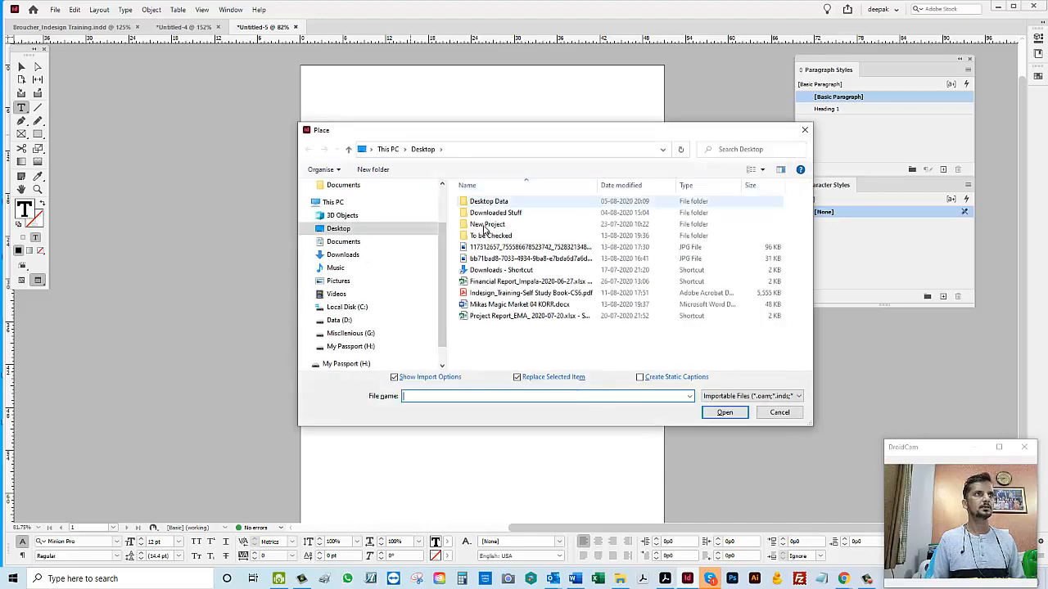
click(573, 304)
key(Return)
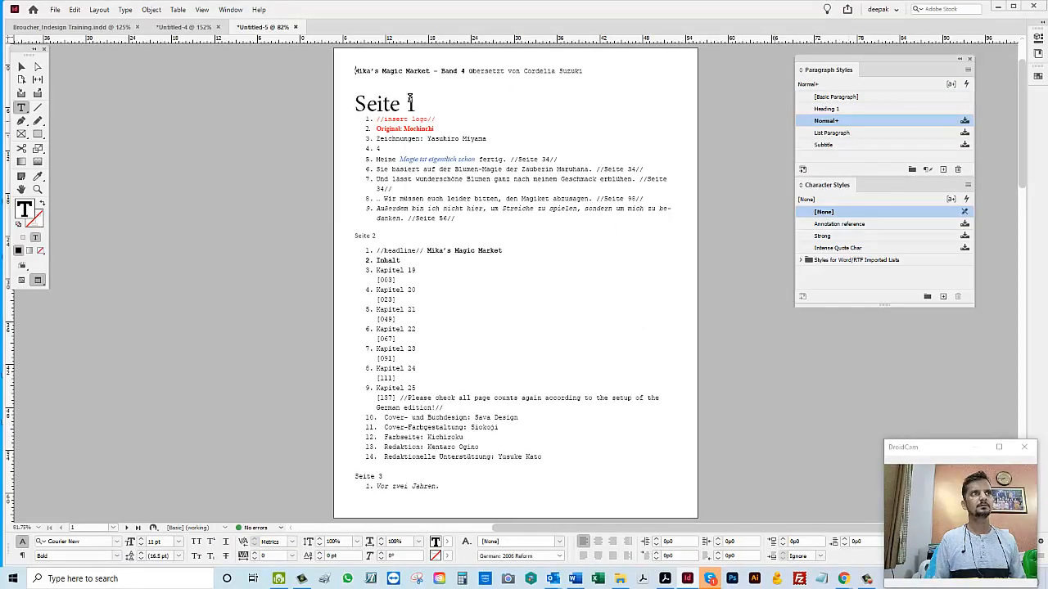
drag(400, 102, 391, 103)
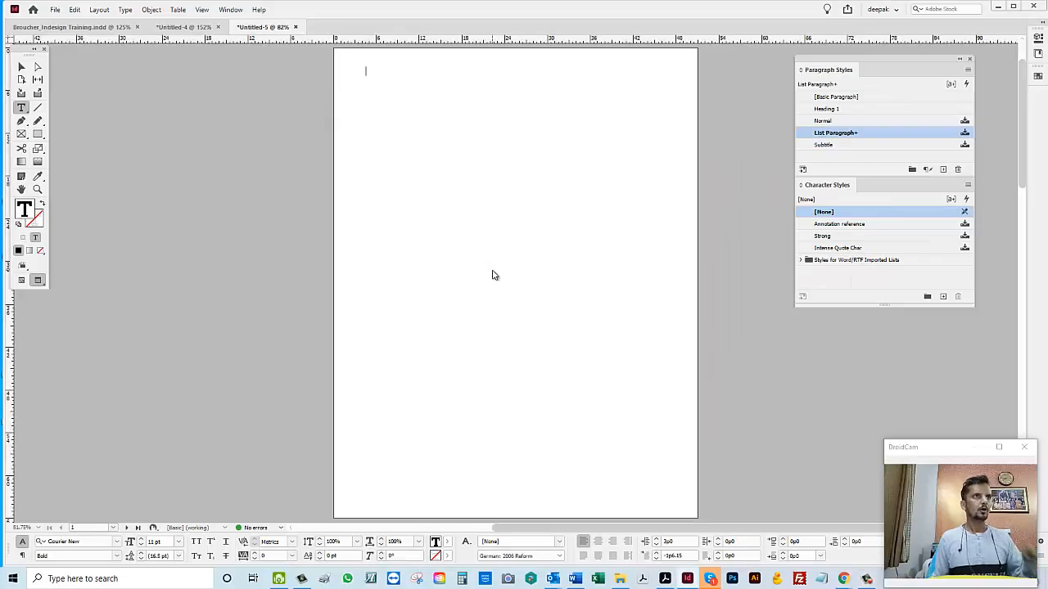
- Start placing Mikas Magic Market 04 KORR.docx again with Customize Style Import, and examine the style mapping choices for Heading 1
key(ctrl+d)
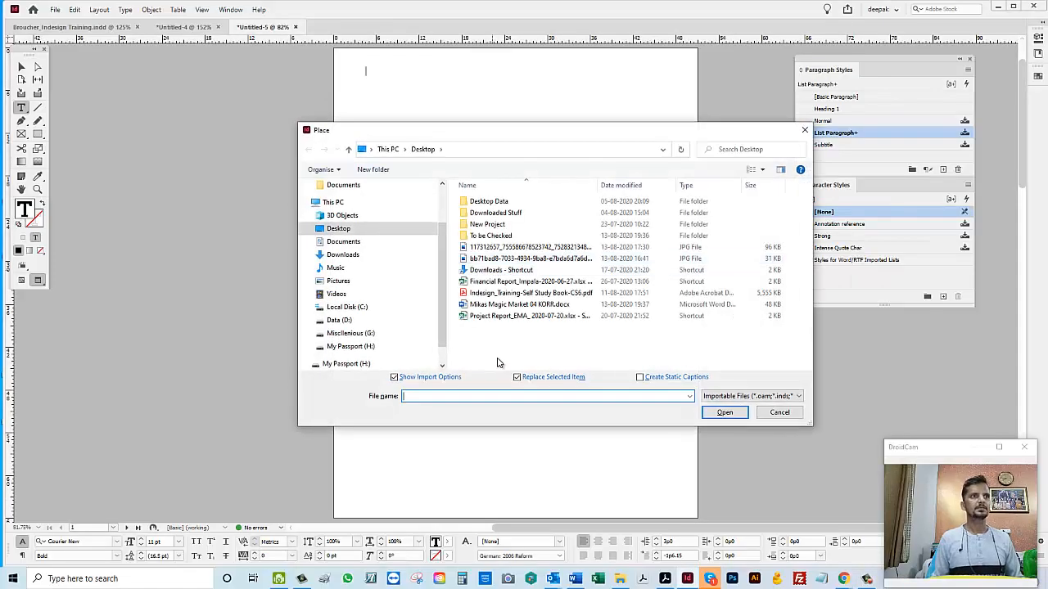
double_click(508, 304)
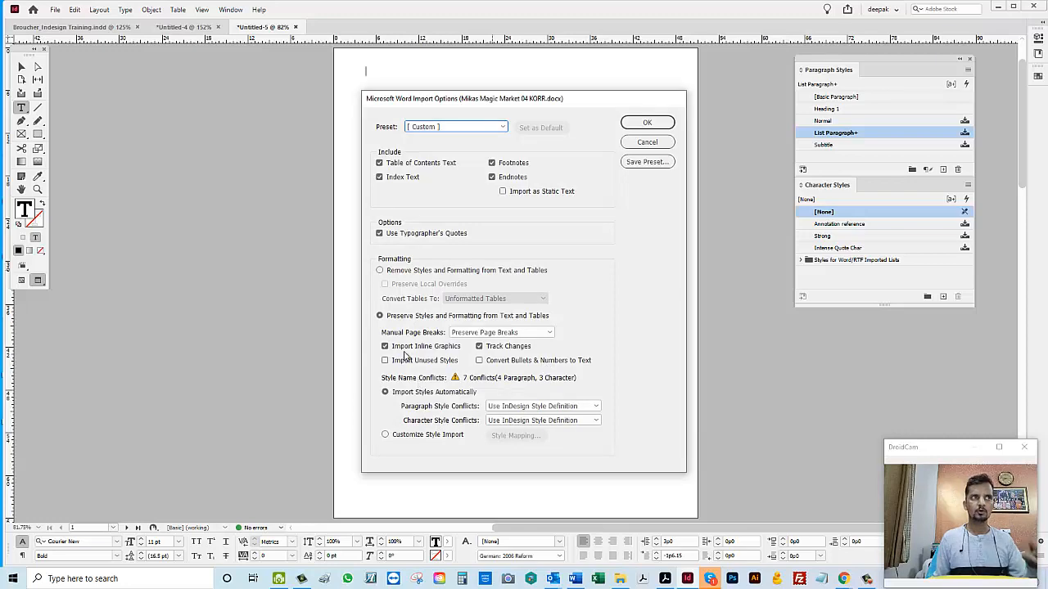
click(397, 436)
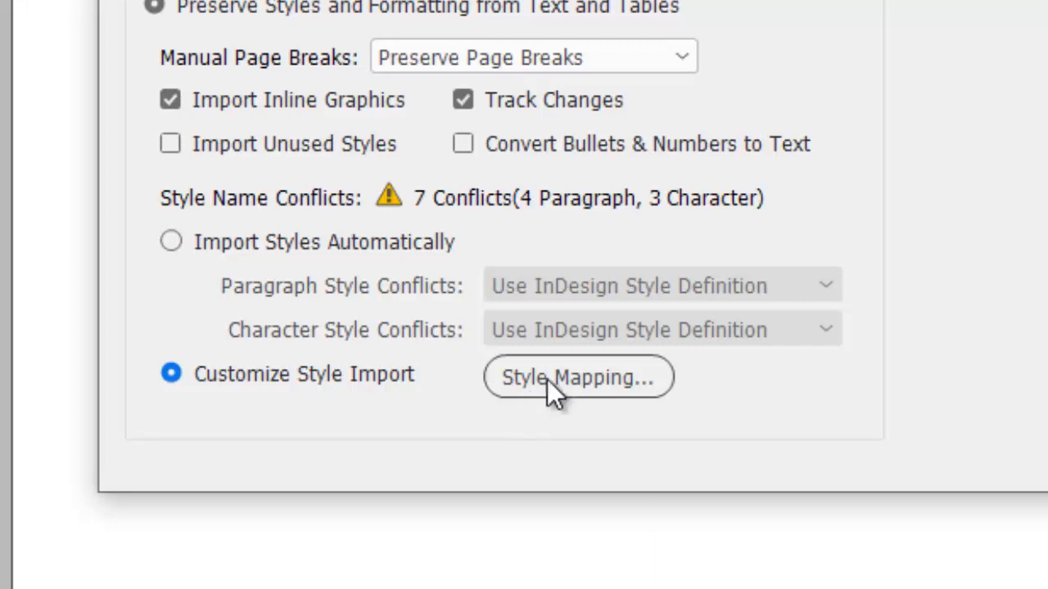
click(549, 378)
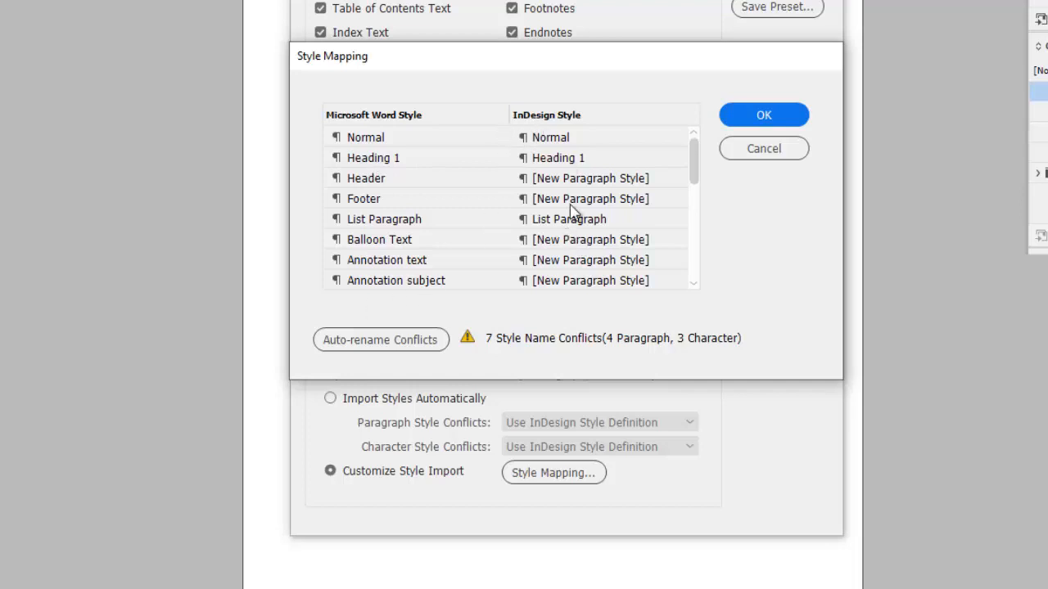
click(382, 164)
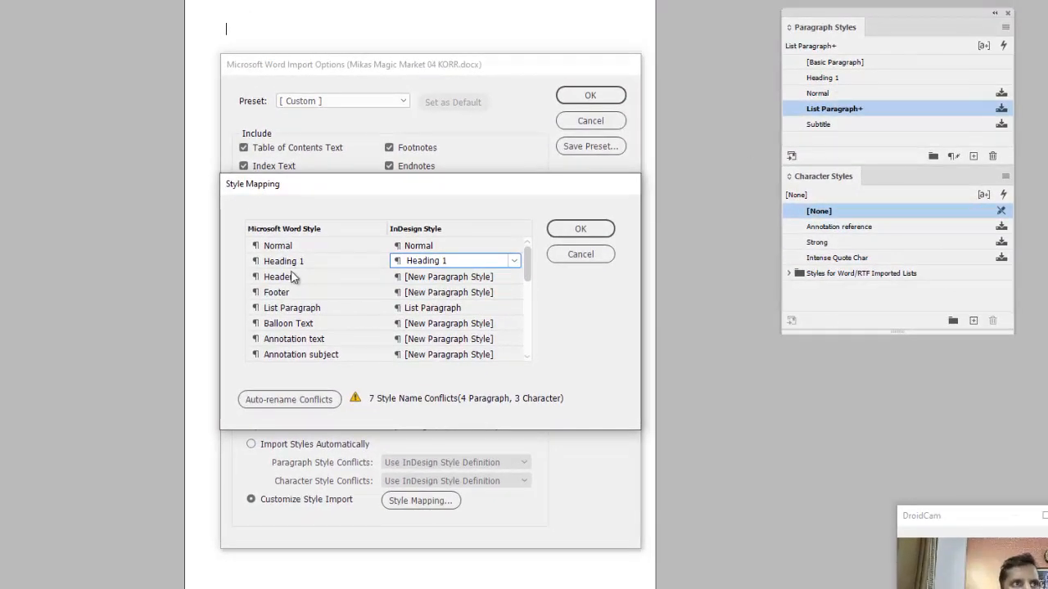
click(421, 264)
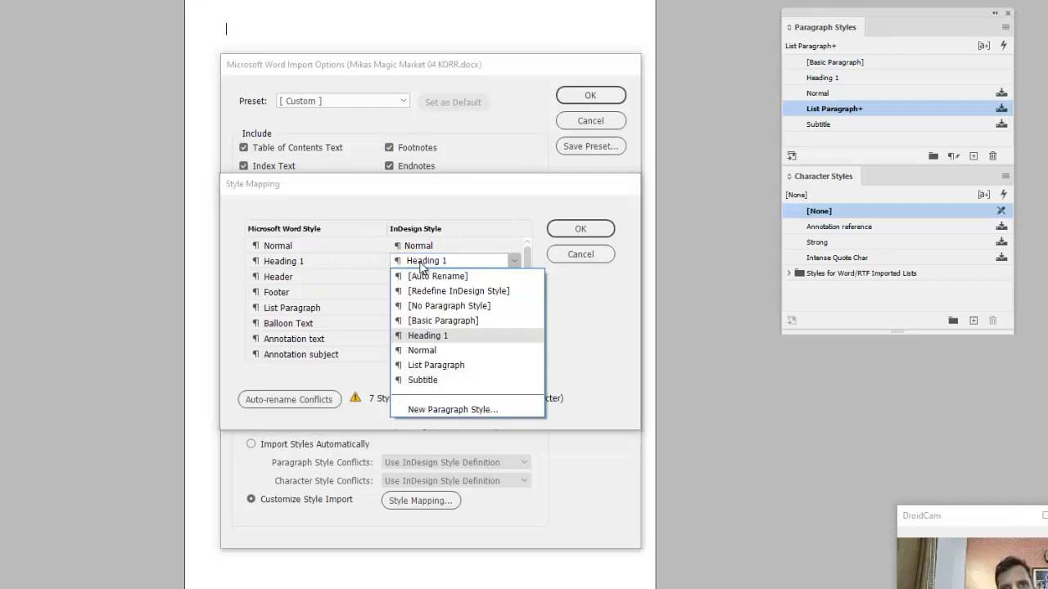
click(295, 309)
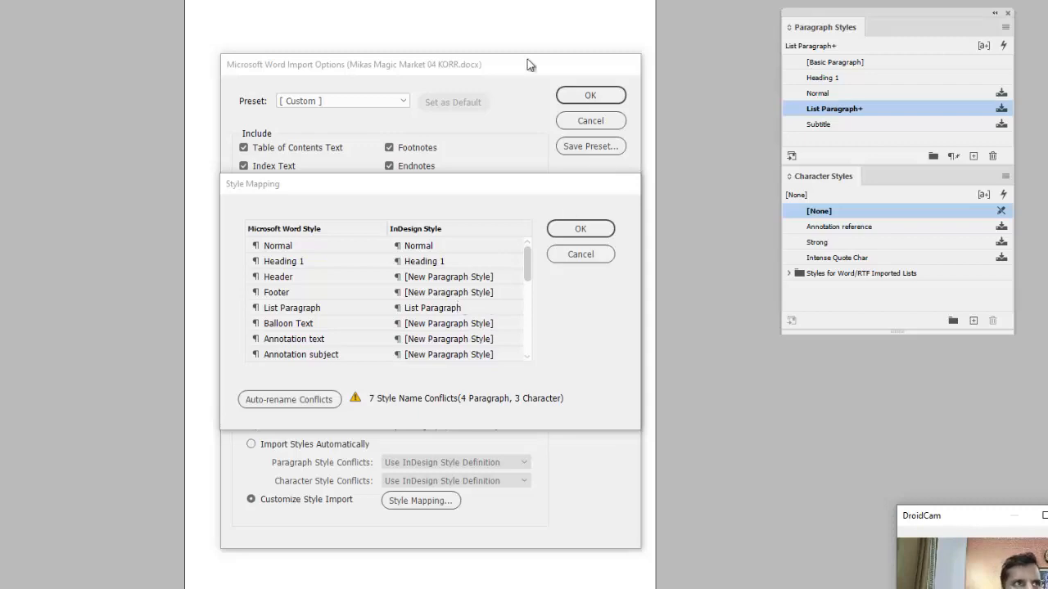
click(588, 255)
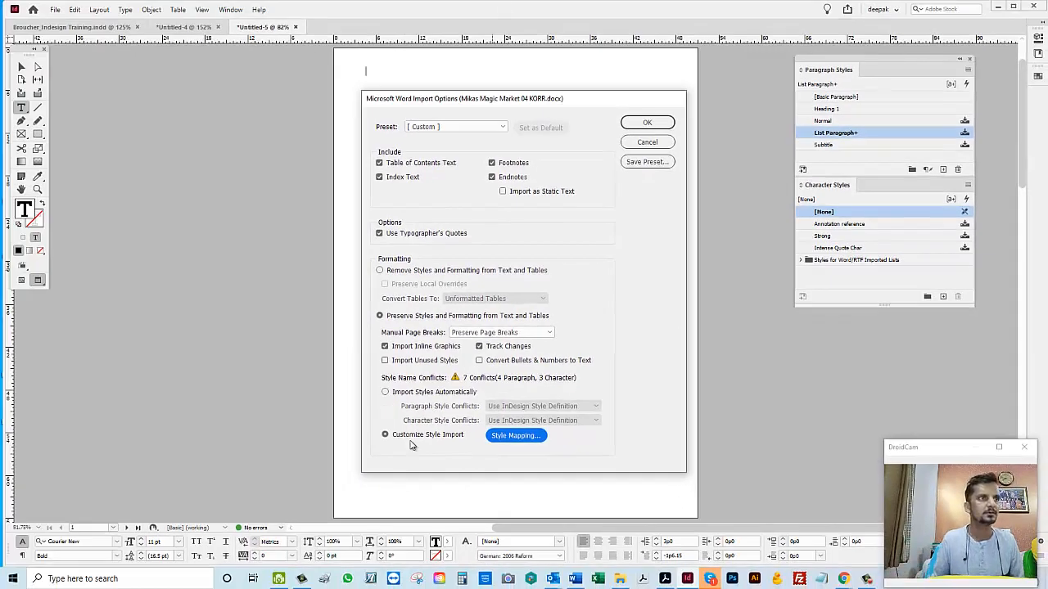
- Place the Word file with styles imported automatically, using the InDesign style definition for paragraph and character style conflicts
click(395, 392)
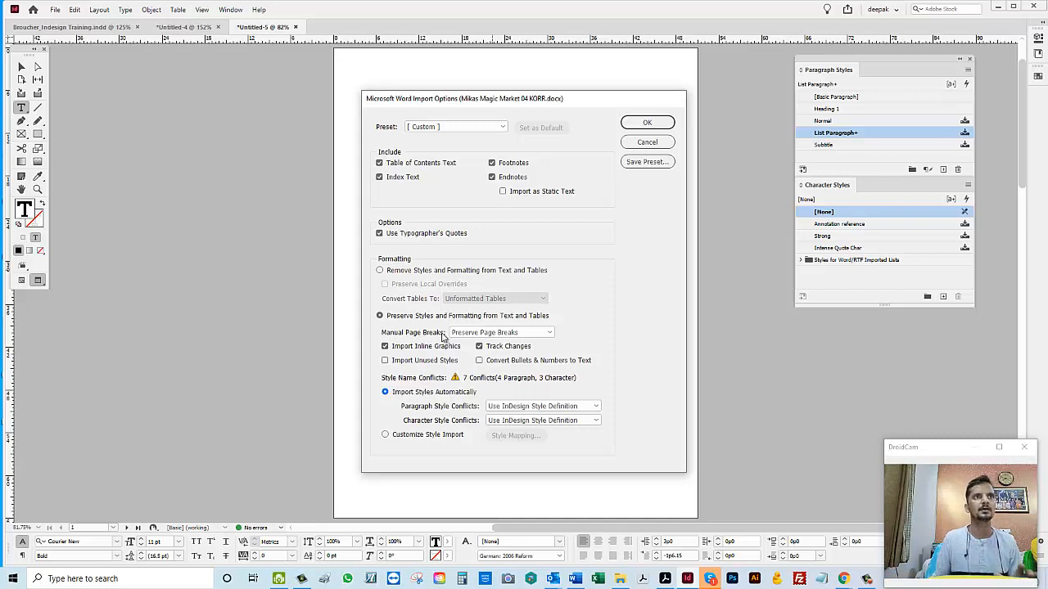
click(647, 123)
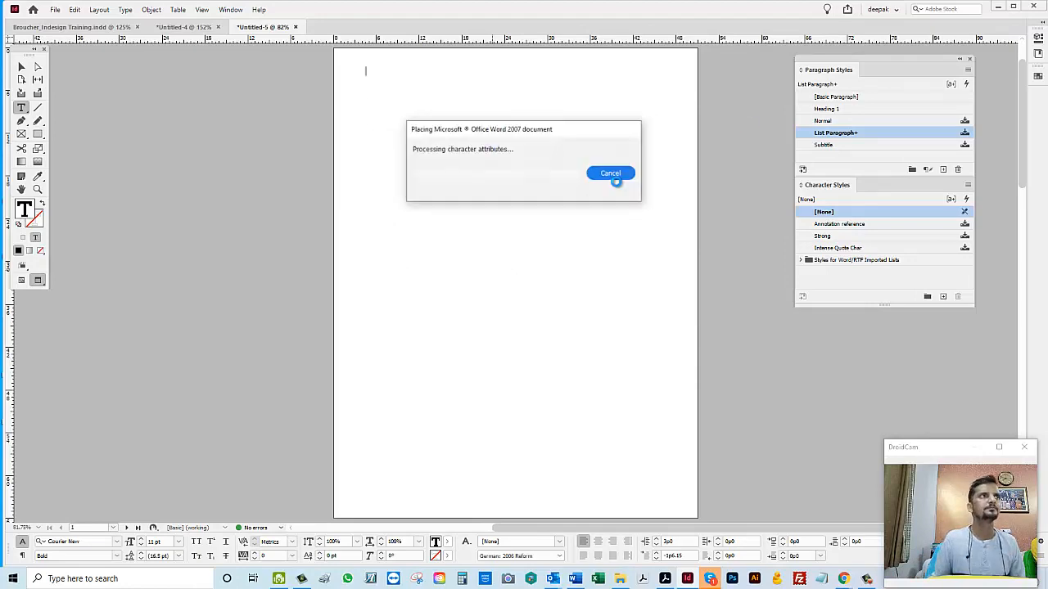
- Delete all the placed text from the frame, and view the Week 2 overview in the training PDF in Adobe Acrobat
key(ctrl+a)
key(BackSpace)
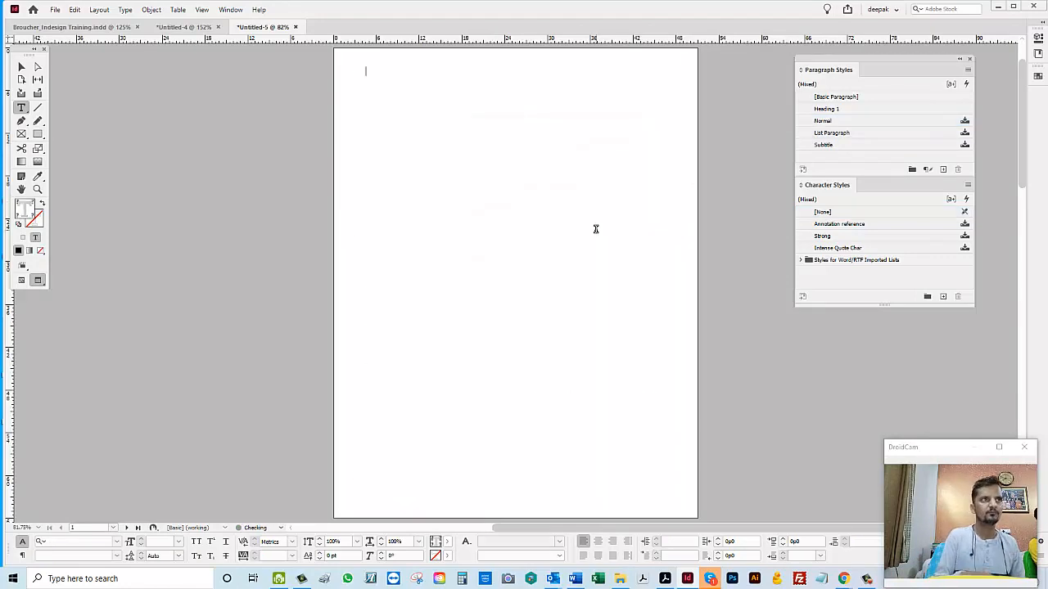
key(alt+Tab)
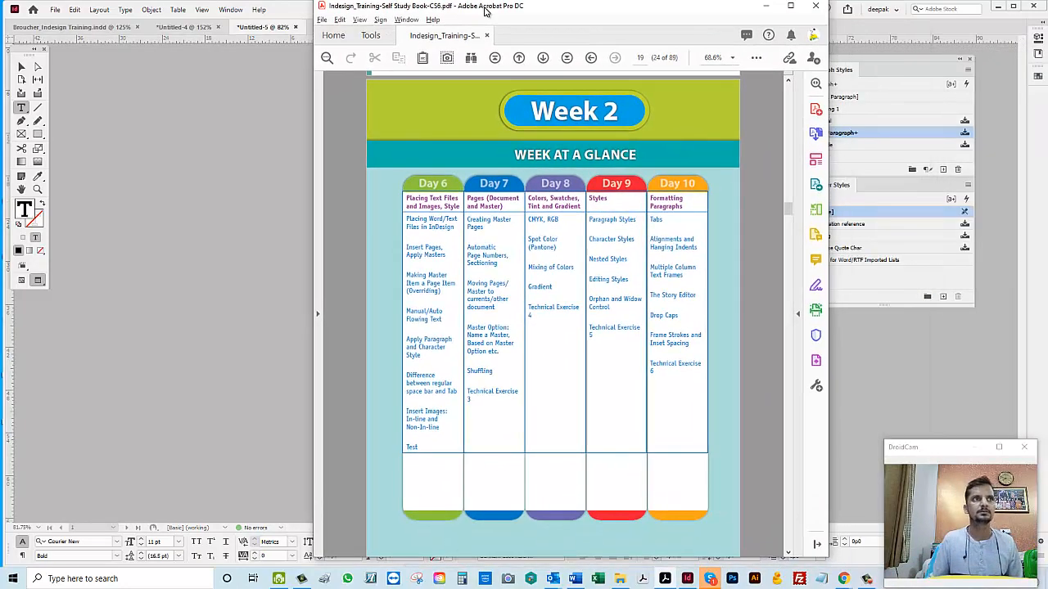
scroll(549, 266, up, 4)
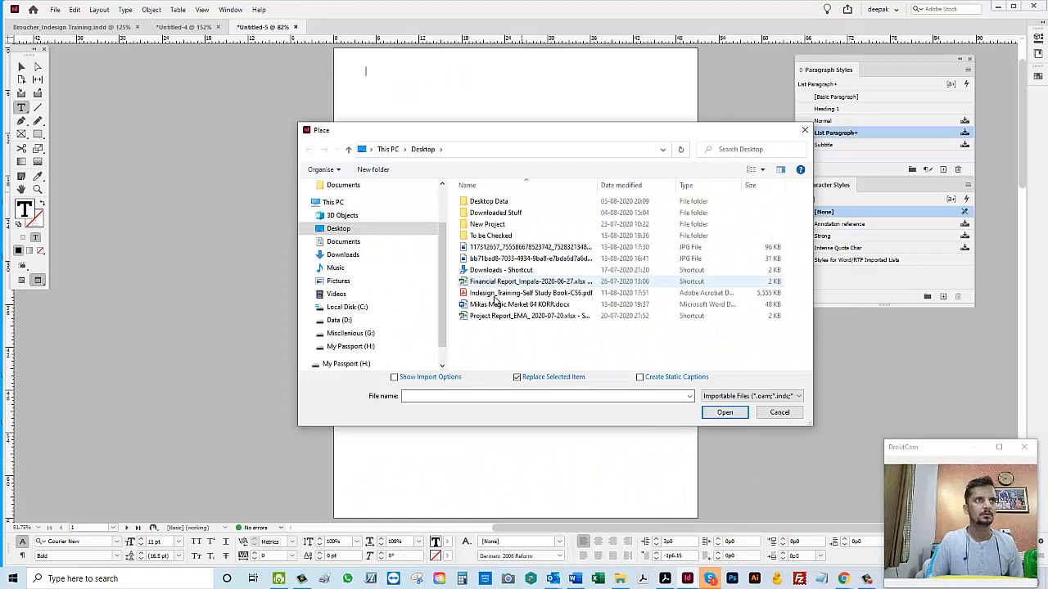
- Place Mikas Magic Market 04 KORR.docx in the empty frame to check its heading and list styling, and clear the text again
click(514, 305)
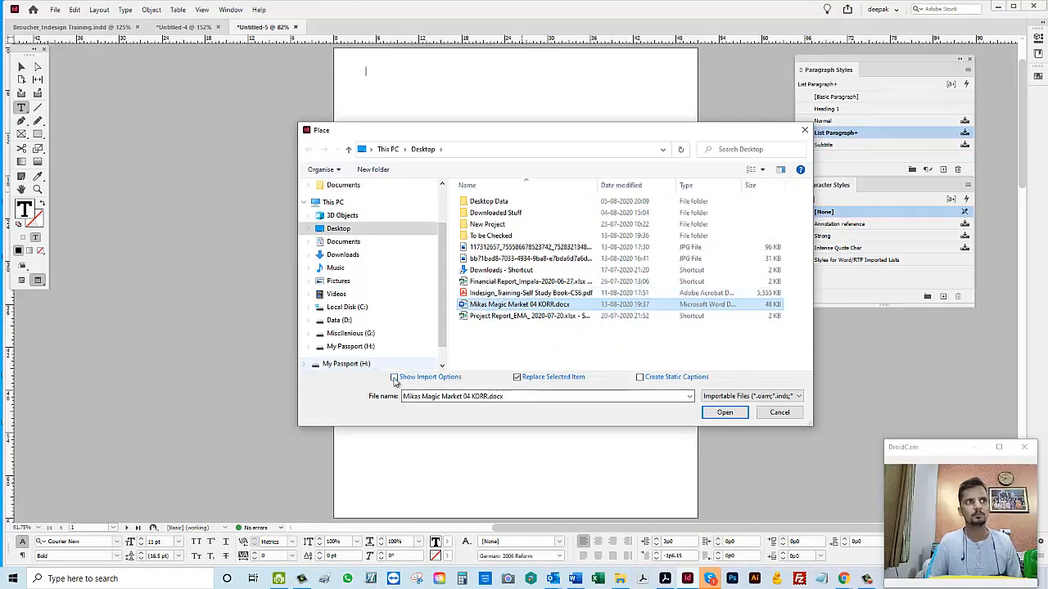
click(730, 414)
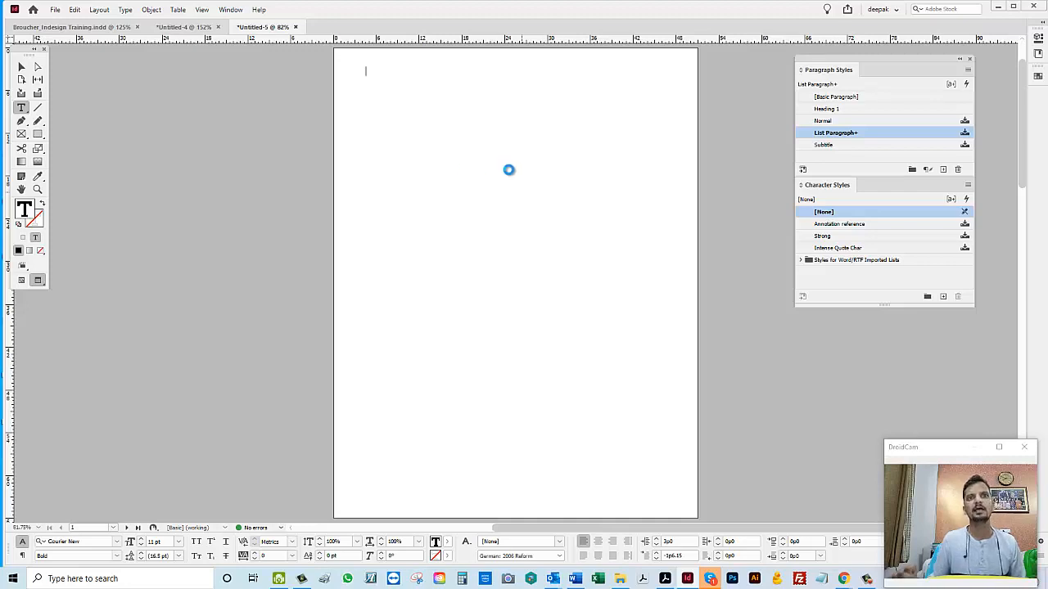
click(496, 181)
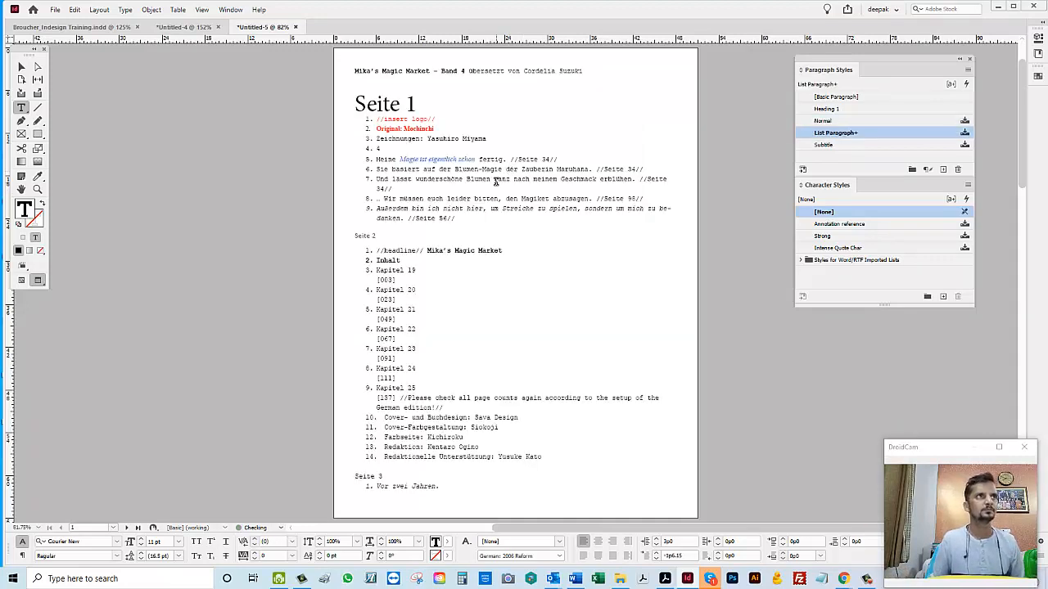
key(ctrl+a)
key(BackSpace)
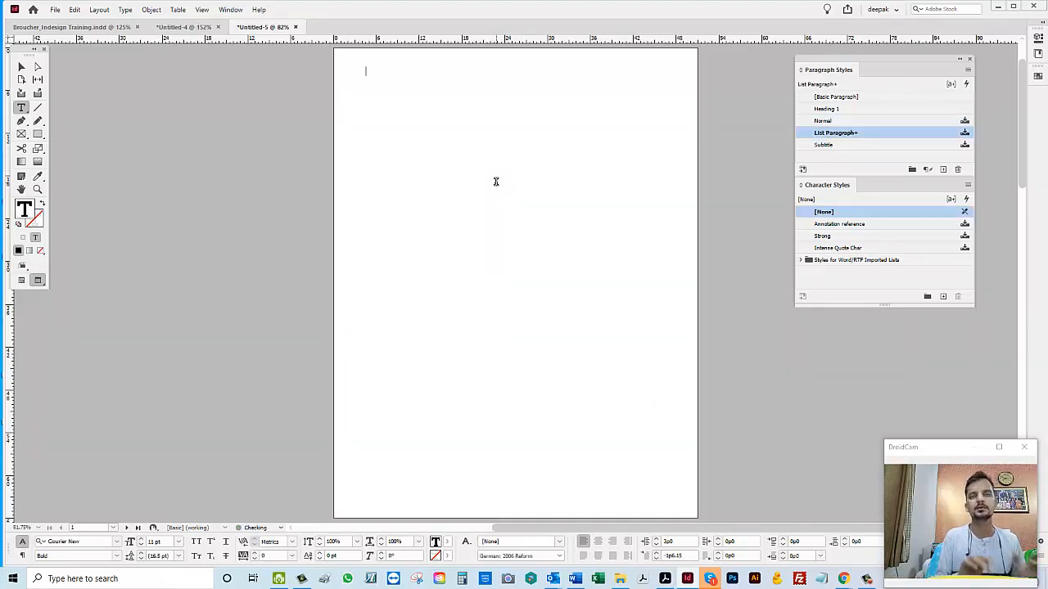